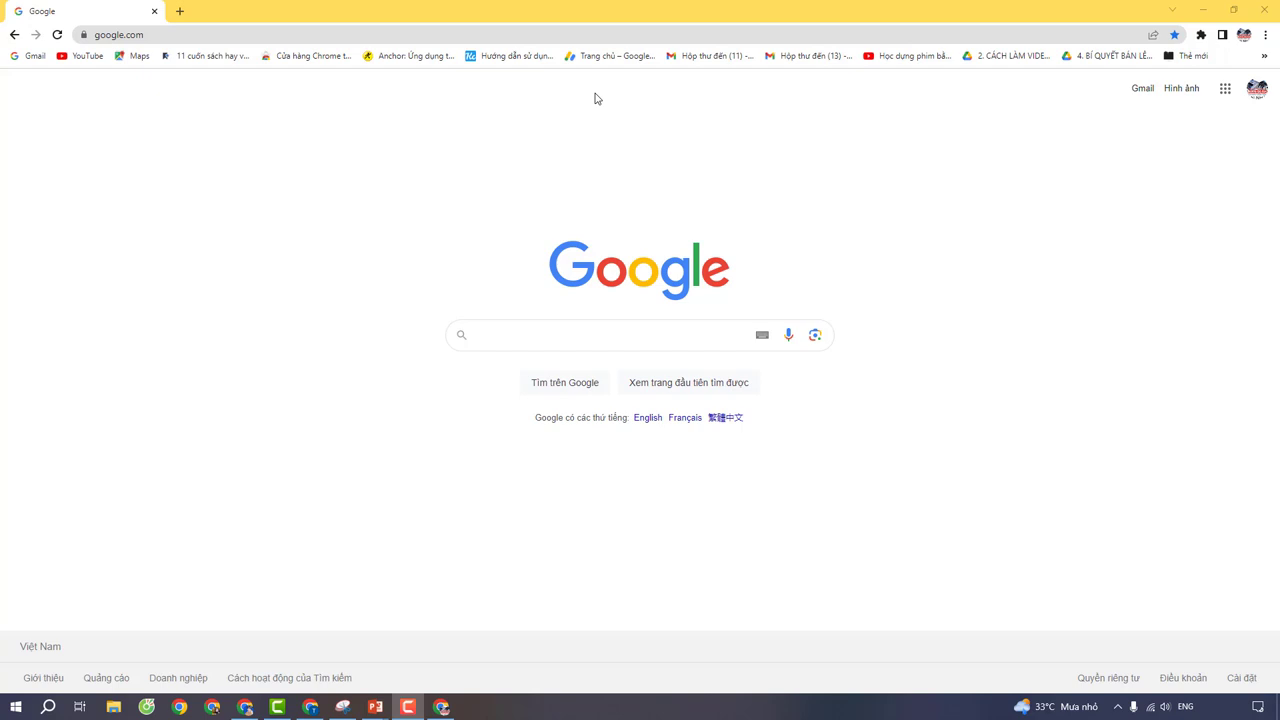
Step: Open the Web1s sign-up page from the copied referral link and inspect the referral code
{"action": "right_click", "coordinate": [576, 37]}
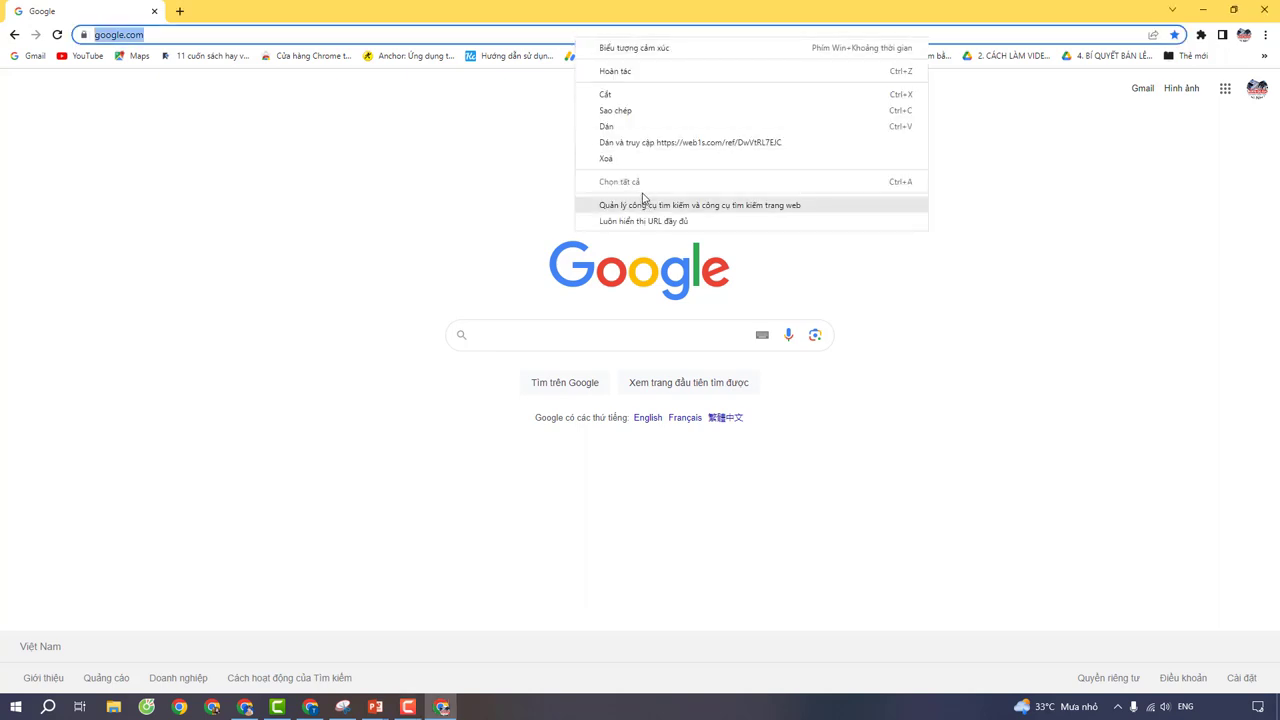
{"action": "left_click", "coordinate": [651, 145]}
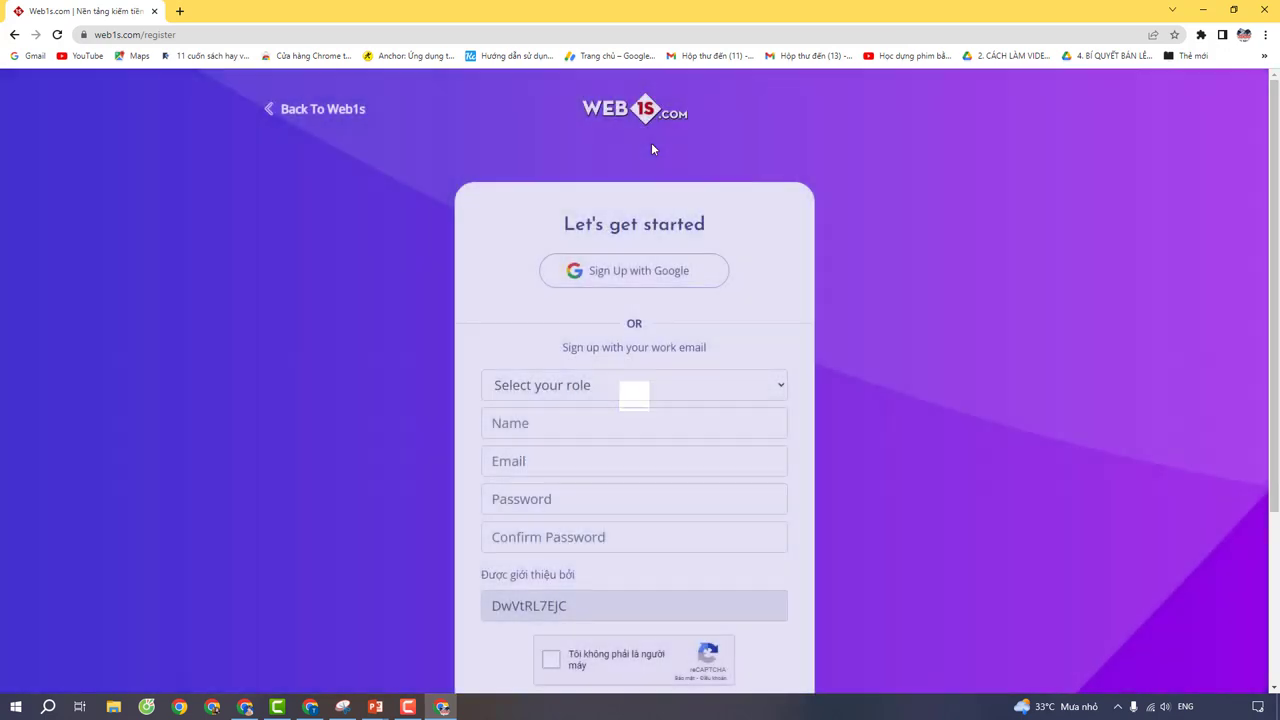
{"action": "scroll", "coordinate": [651, 146], "scroll_direction": "down", "scroll_amount": 2}
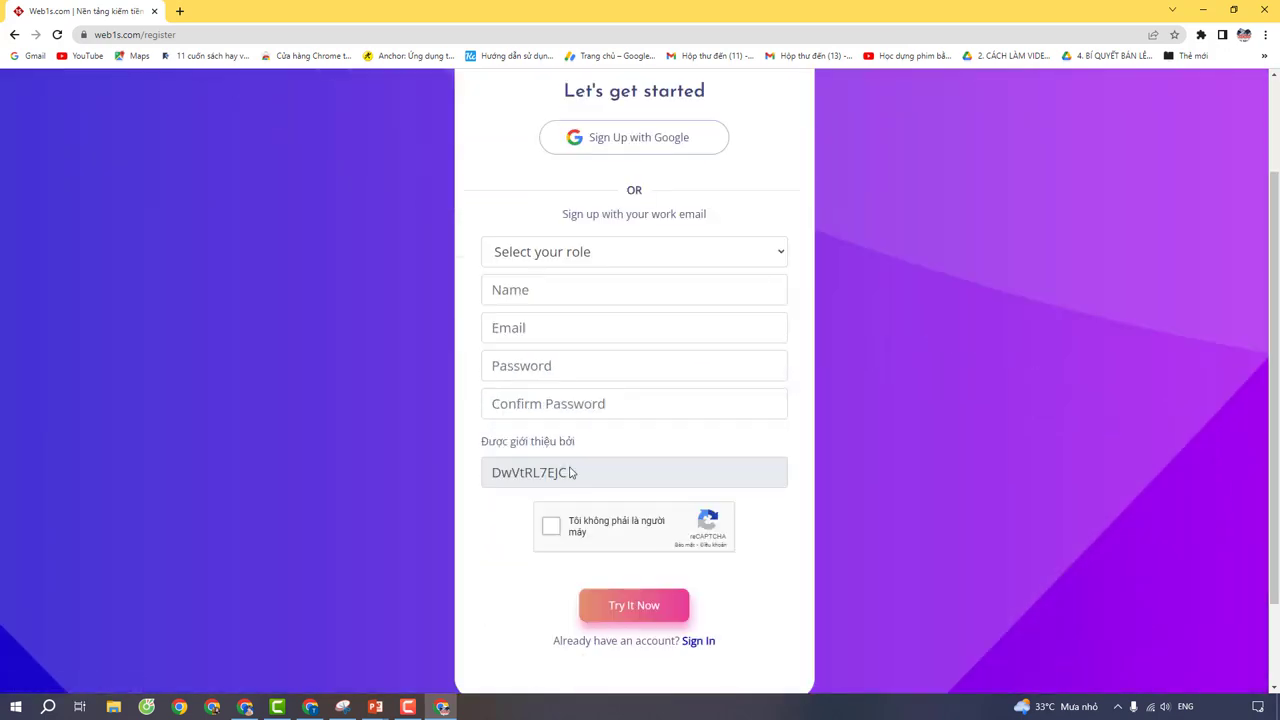
{"action": "left_click_drag", "start_coordinate": [570, 472], "coordinate": [492, 473]}
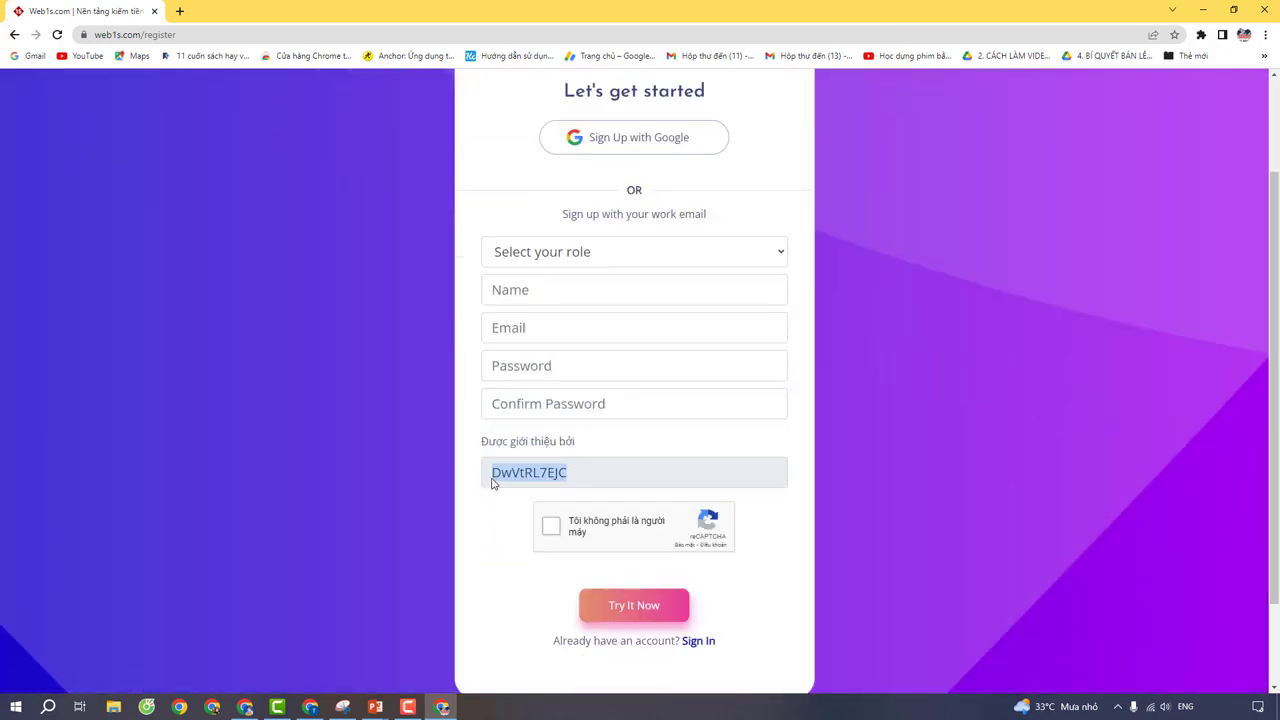
{"action": "left_click", "coordinate": [552, 476]}
Step: Select the prefilled referral code, then translate the registration page into Vietnamese
{"action": "scroll", "coordinate": [563, 507], "scroll_direction": "up", "scroll_amount": 1}
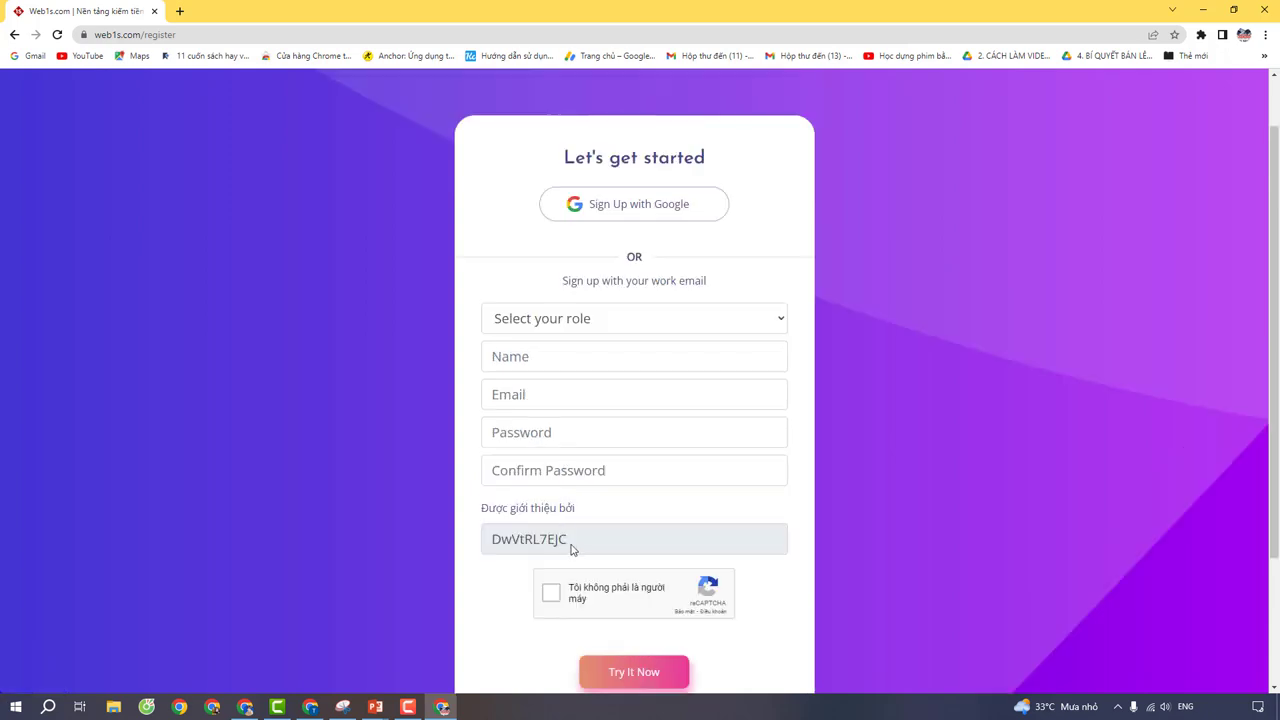
{"action": "left_click_drag", "start_coordinate": [571, 547], "coordinate": [491, 543]}
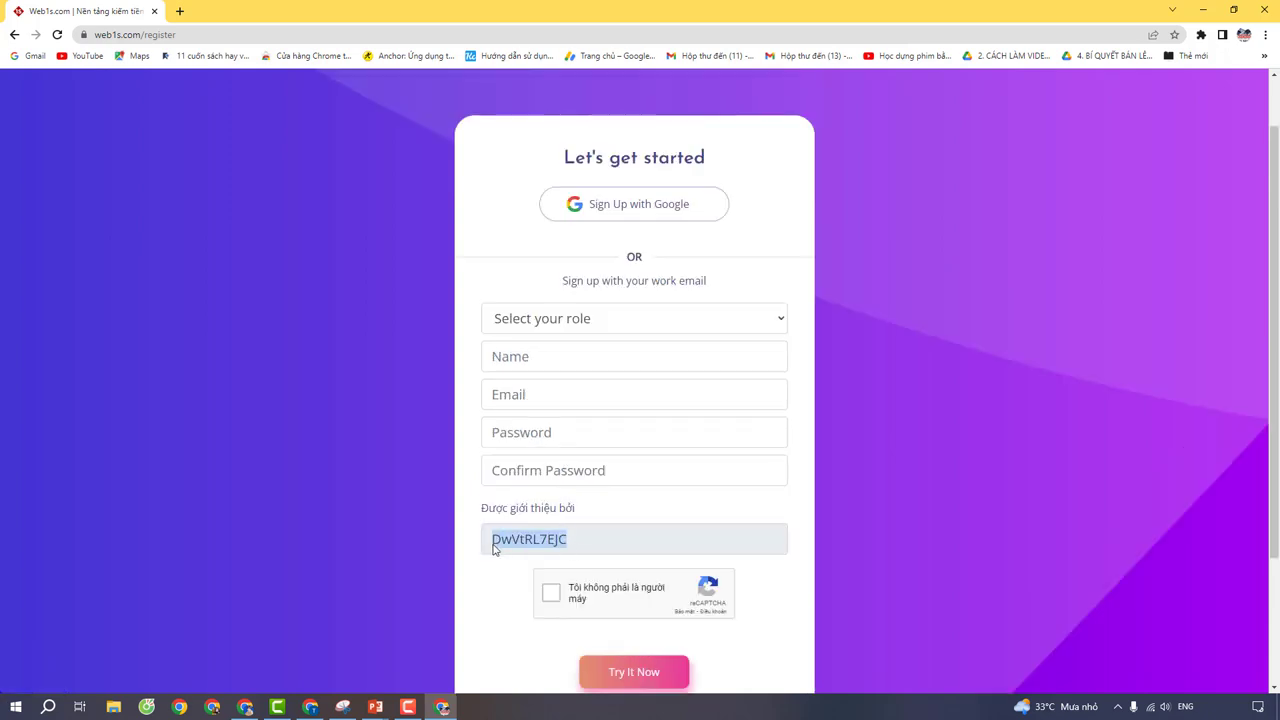
{"action": "left_click", "coordinate": [536, 543]}
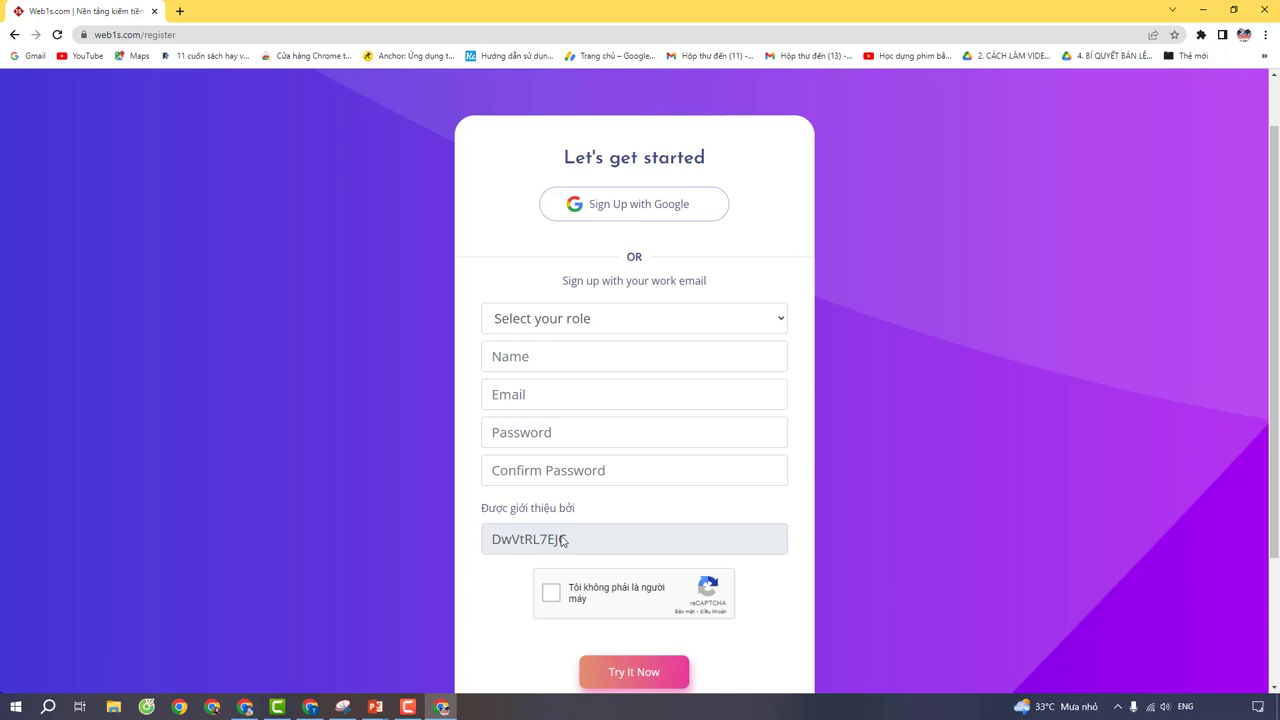
{"action": "left_click_drag", "start_coordinate": [567, 541], "coordinate": [491, 541]}
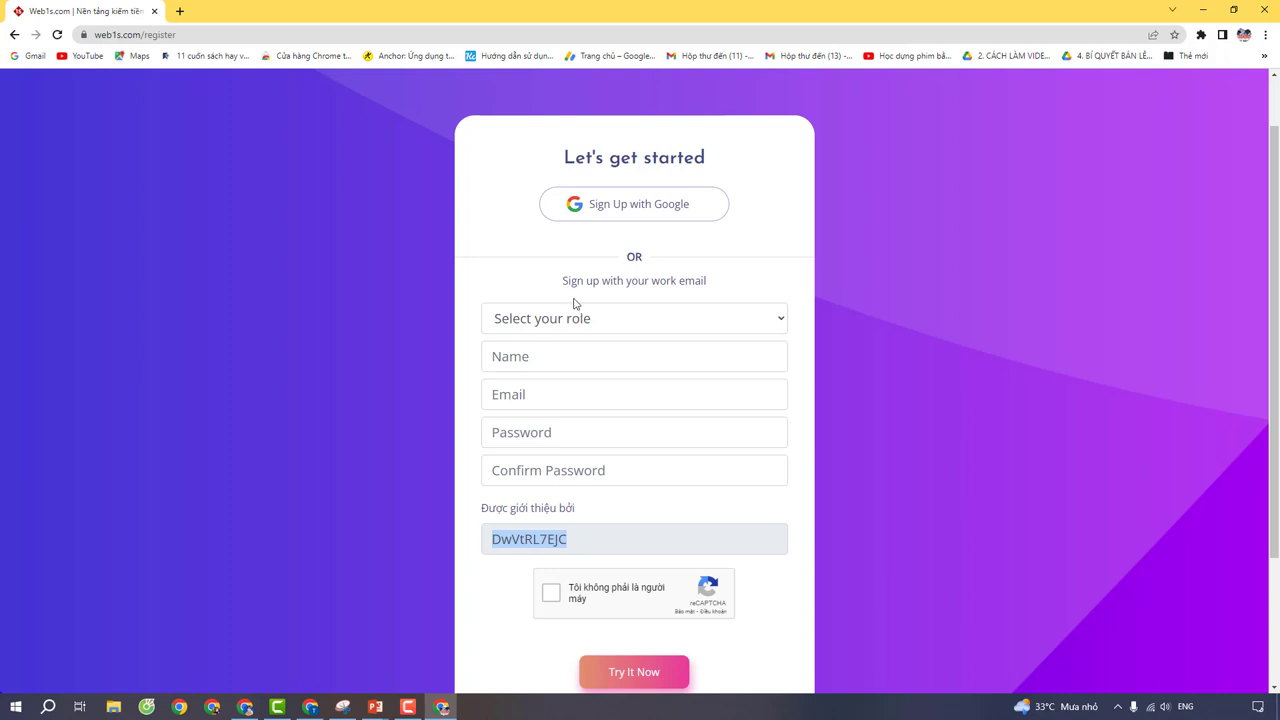
{"action": "right_click", "coordinate": [786, 196]}
{"action": "left_click", "coordinate": [838, 349]}
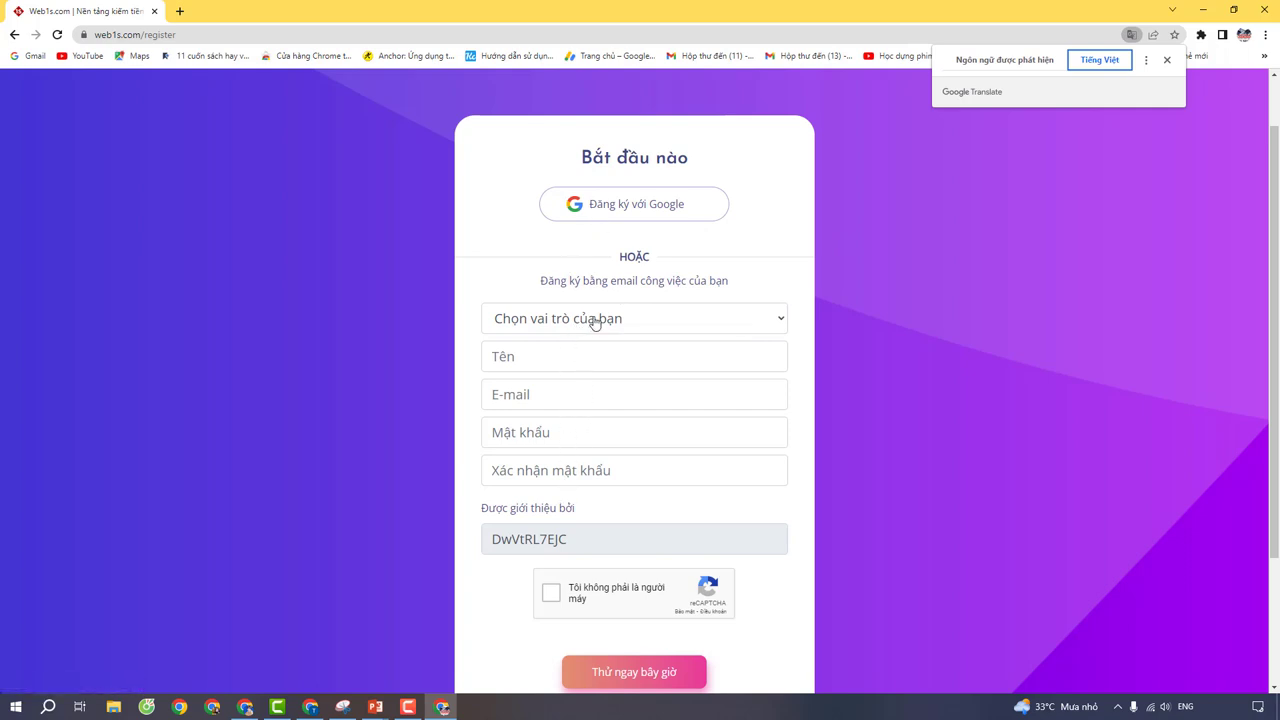
Step: Choose the Thành viên role and enter the account's full name and e-mail address
{"action": "left_click", "coordinate": [536, 318]}
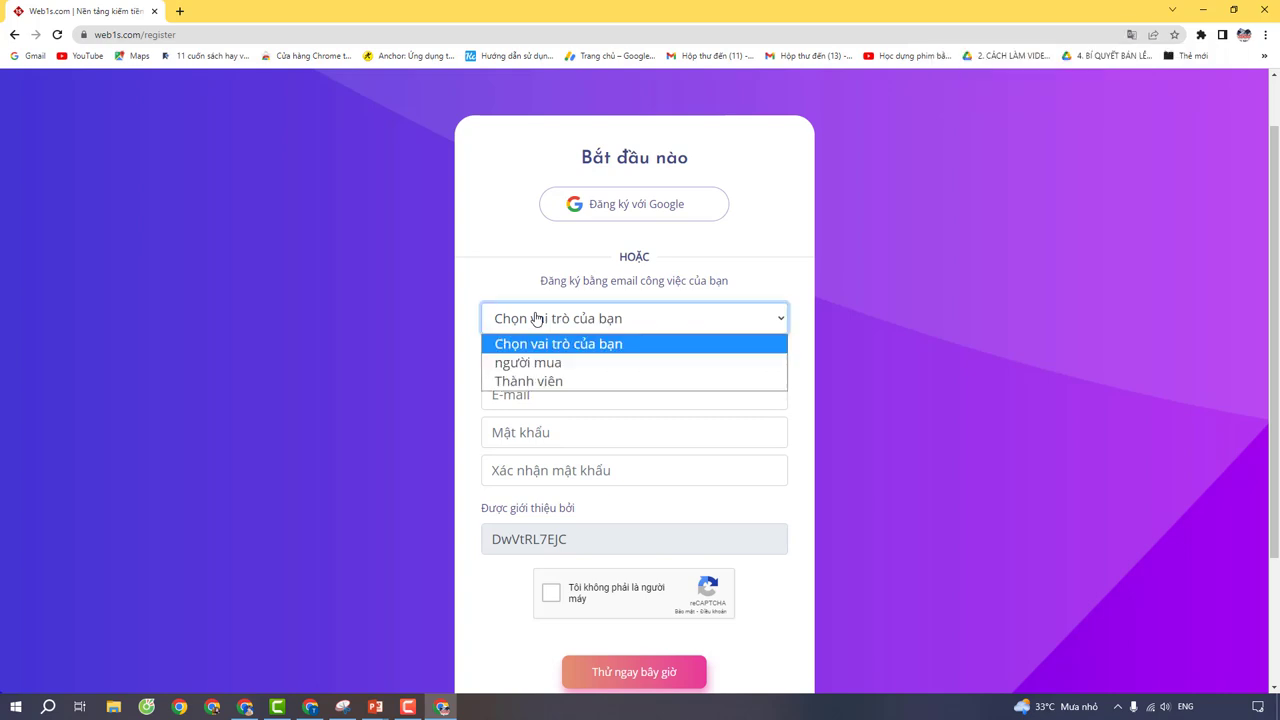
{"action": "left_click", "coordinate": [524, 381]}
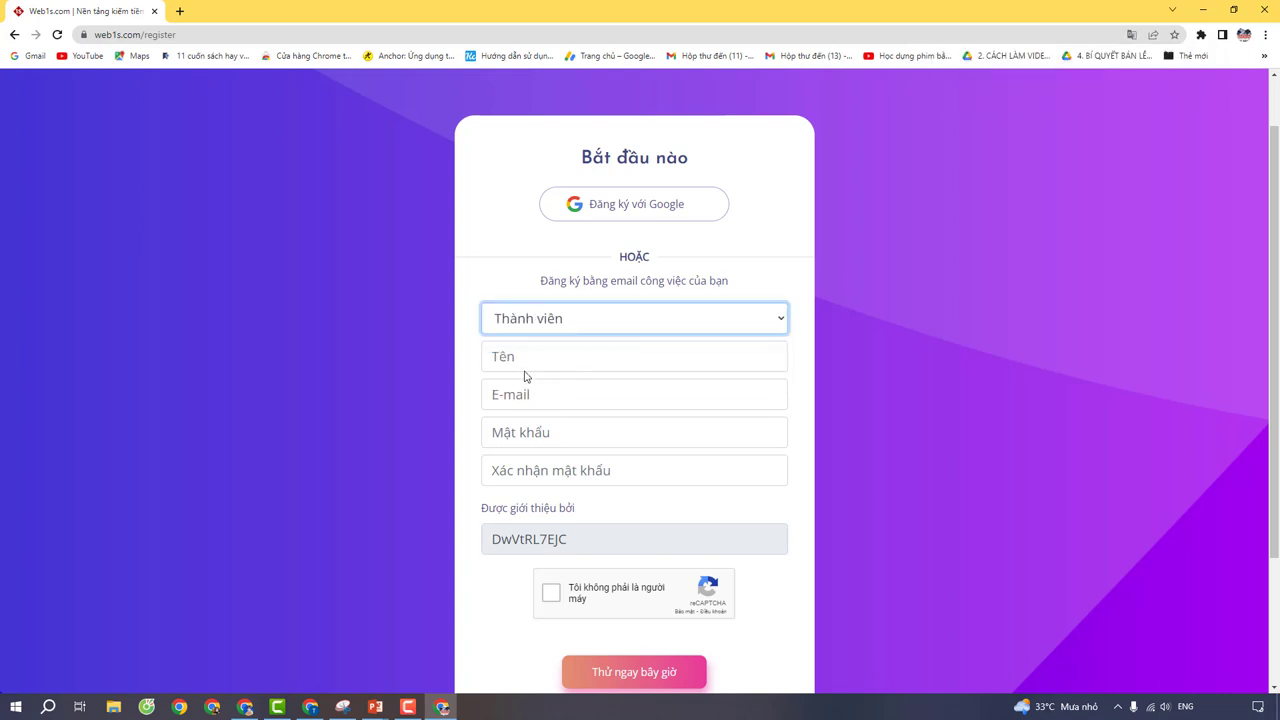
{"action": "left_click", "coordinate": [527, 357]}
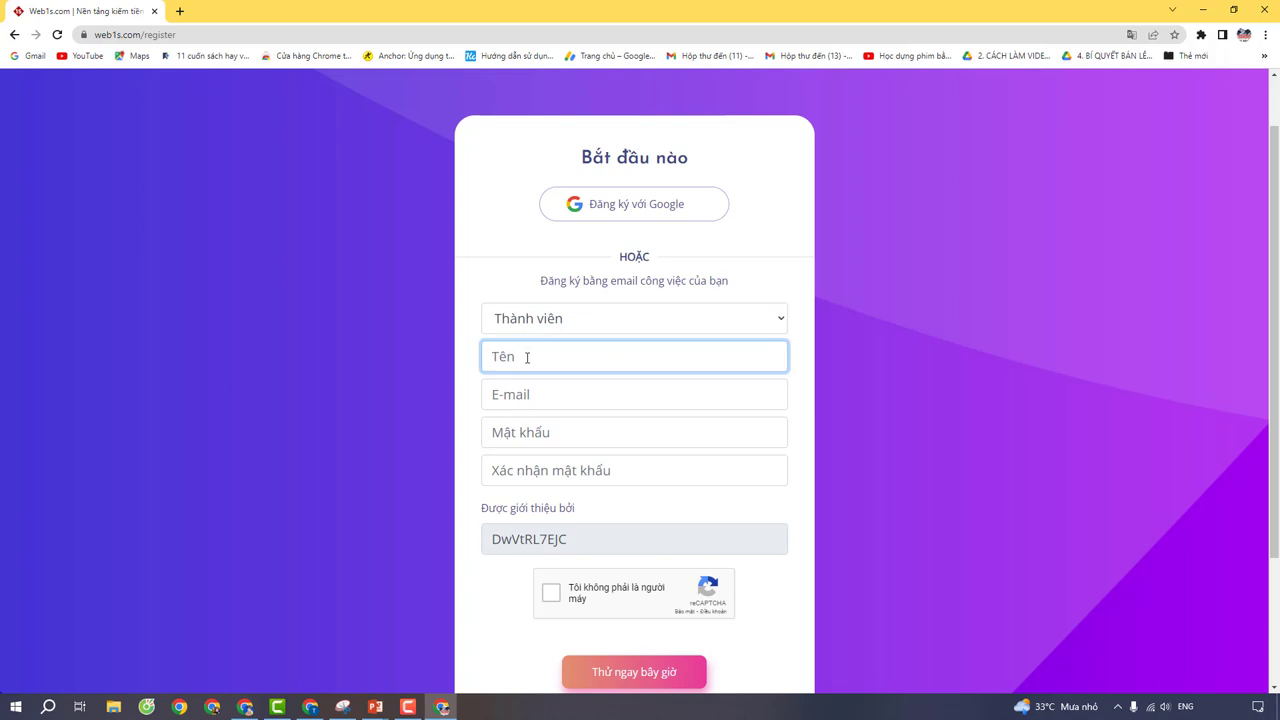
{"action": "left_click", "coordinate": [534, 397]}
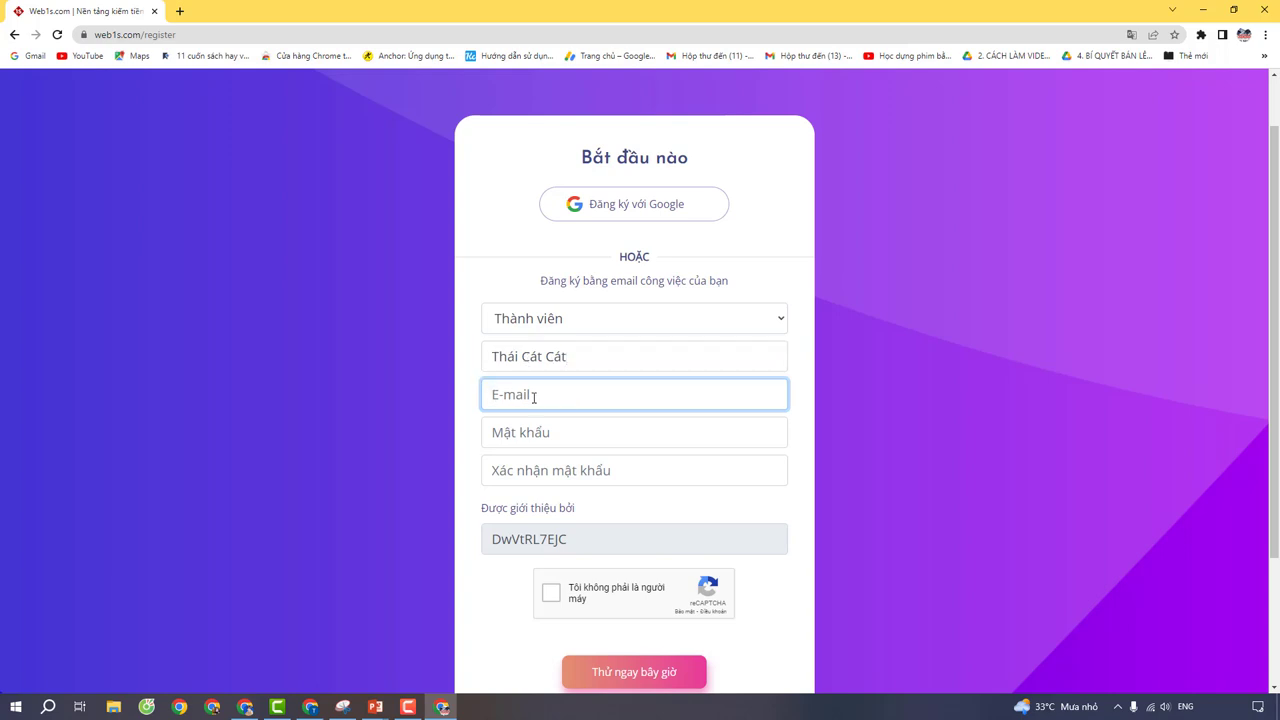
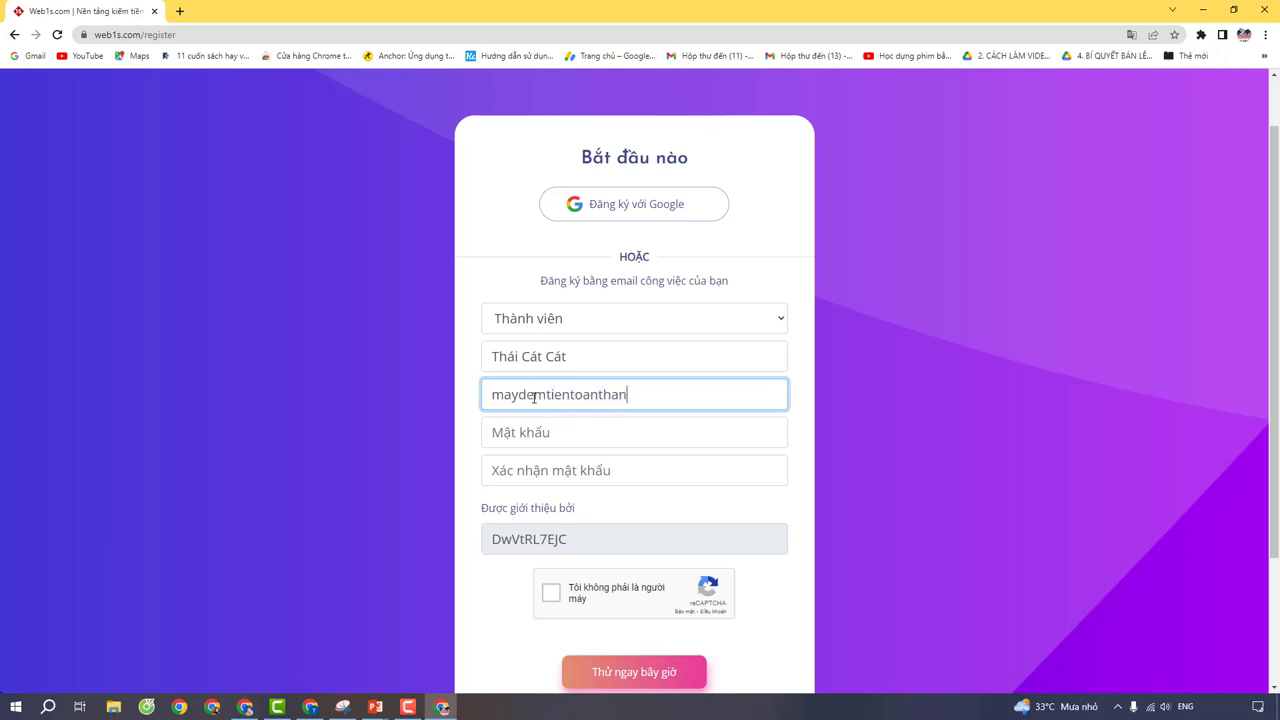
Step: Enter the account password and its confirmation, tick reCAPTCHA and submit the form
{"action": "left_click", "coordinate": [538, 431]}
{"action": "type", "text": "12"}
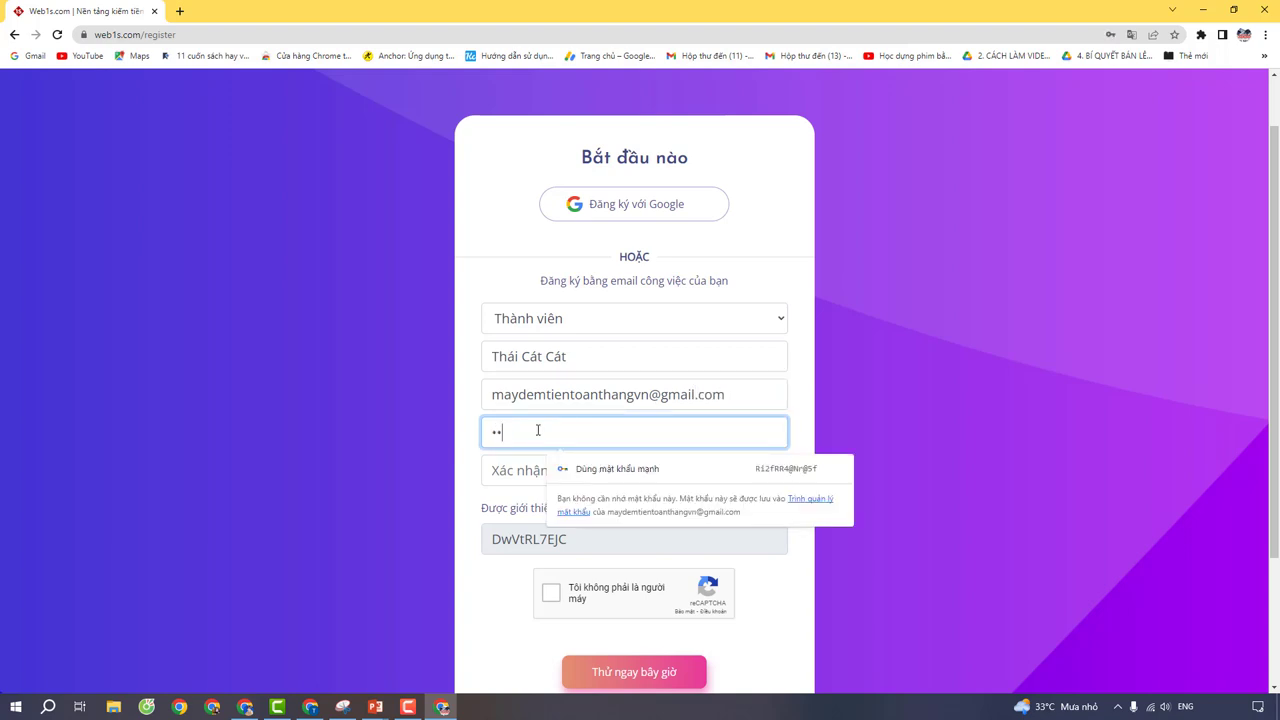
{"action": "type", "text": "3456"}
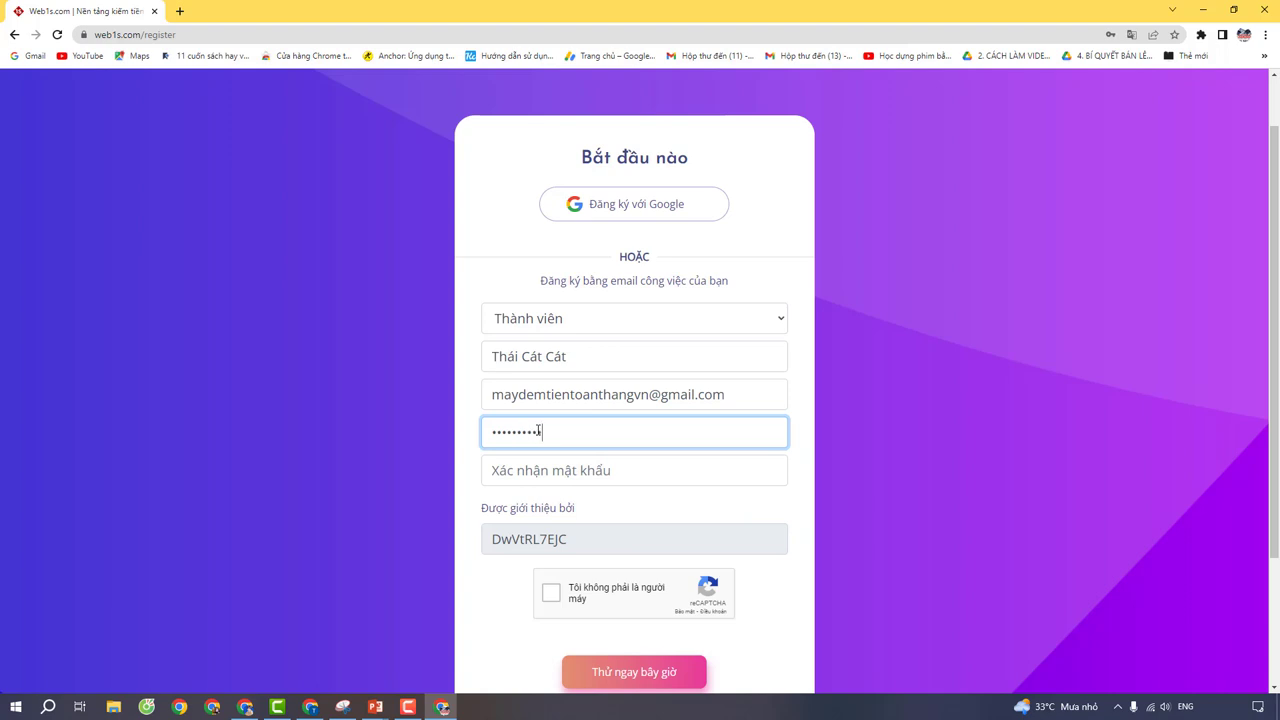
{"action": "left_click", "coordinate": [538, 471]}
{"action": "type", "text": "123"}
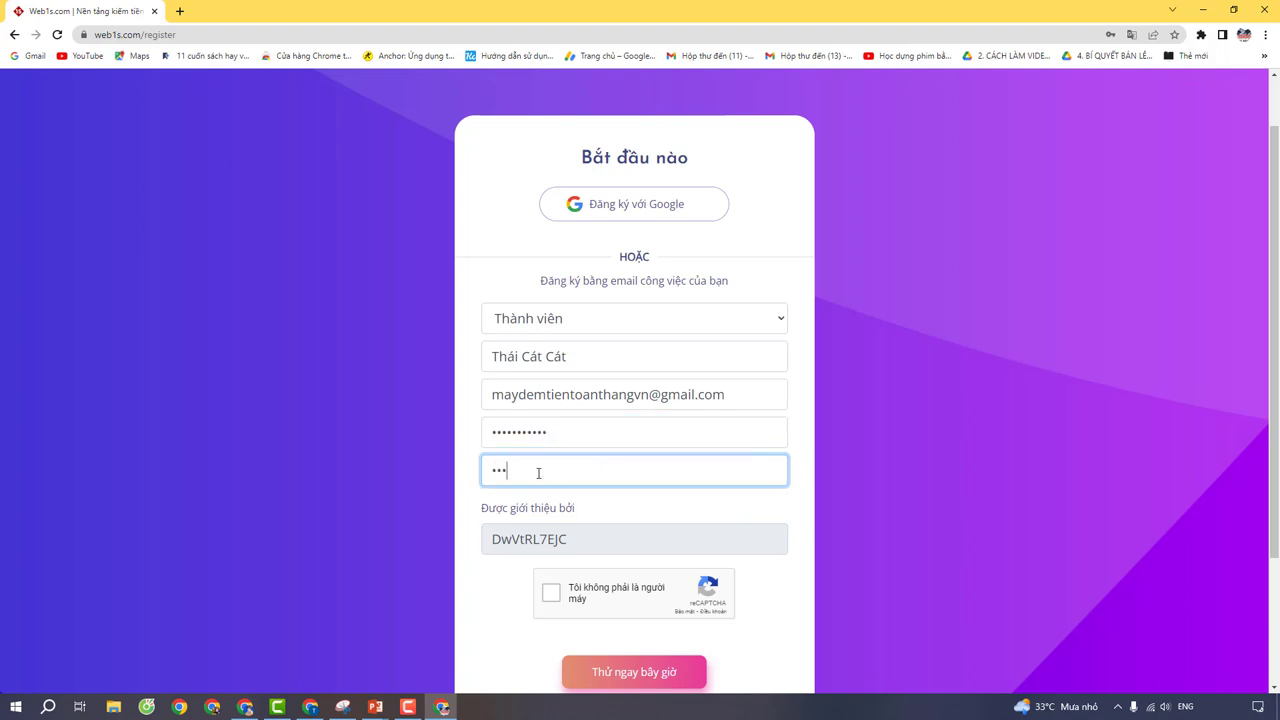
{"action": "type", "text": "4567891"}
{"action": "left_click", "coordinate": [551, 593]}
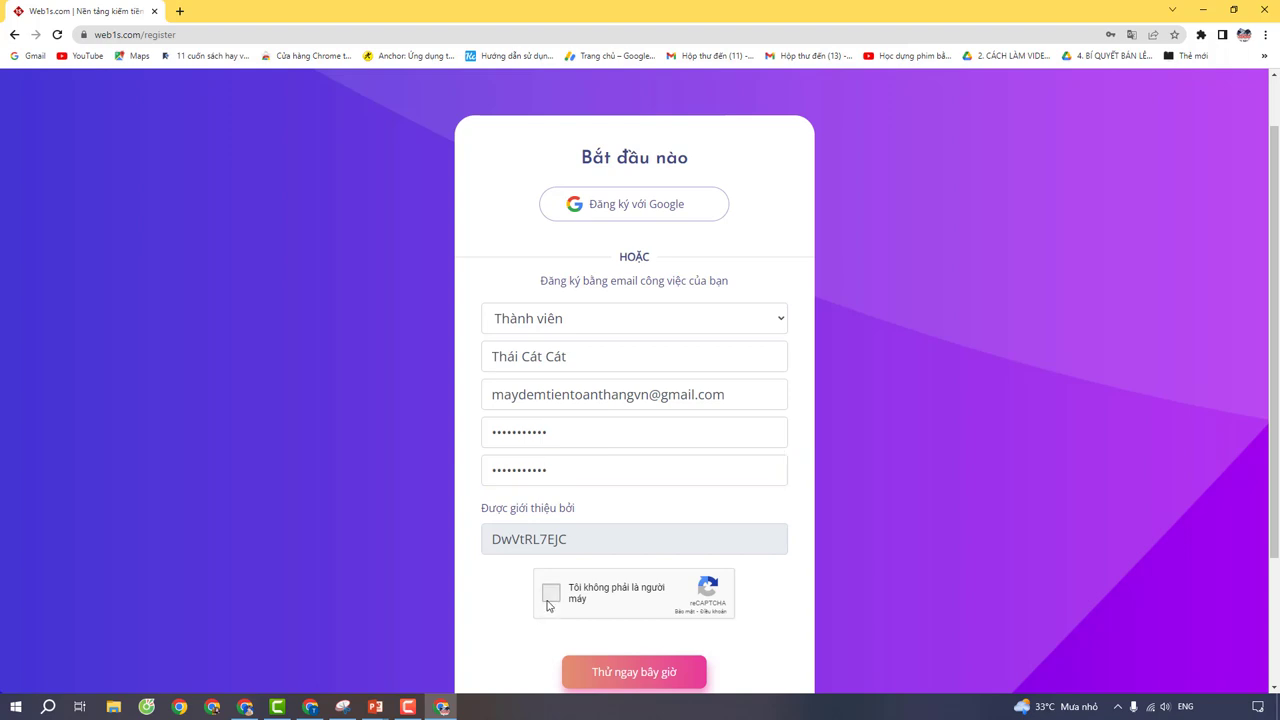
{"action": "left_click", "coordinate": [660, 682]}
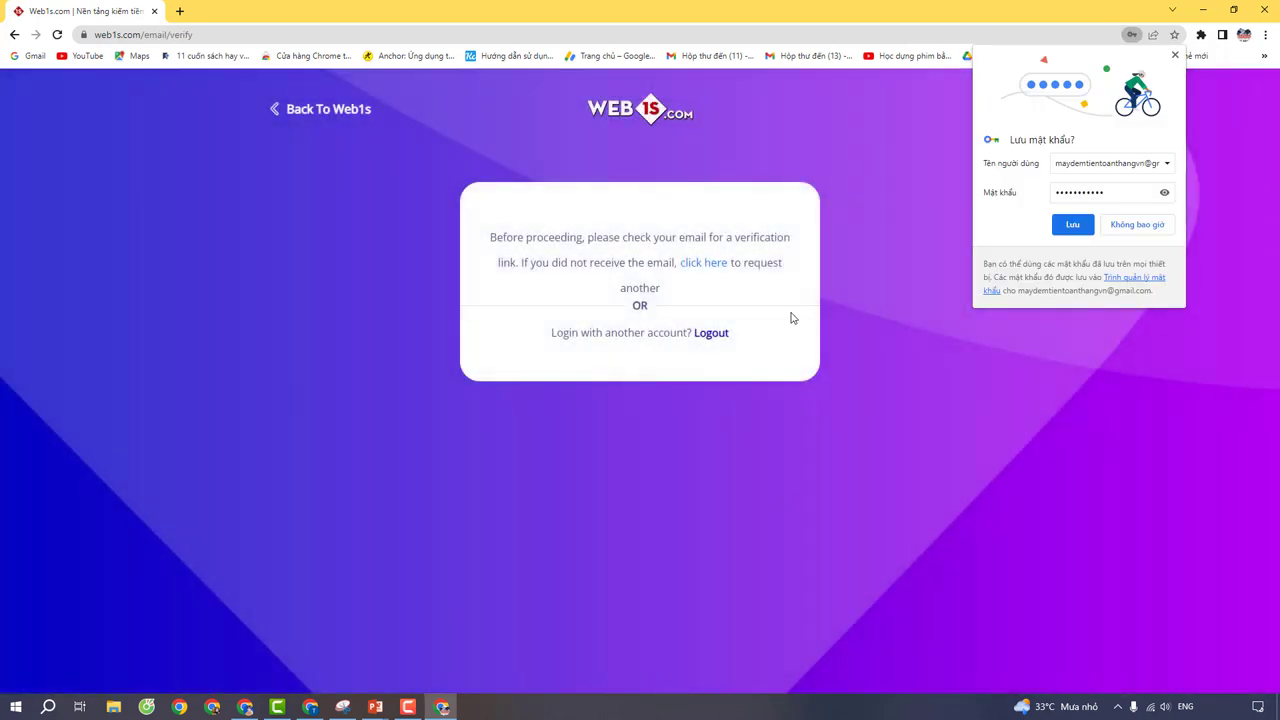
Step: Save the password in Chrome, then confirm the address from Gmail's Web1s Verify Email Address message
{"action": "left_click", "coordinate": [1072, 224]}
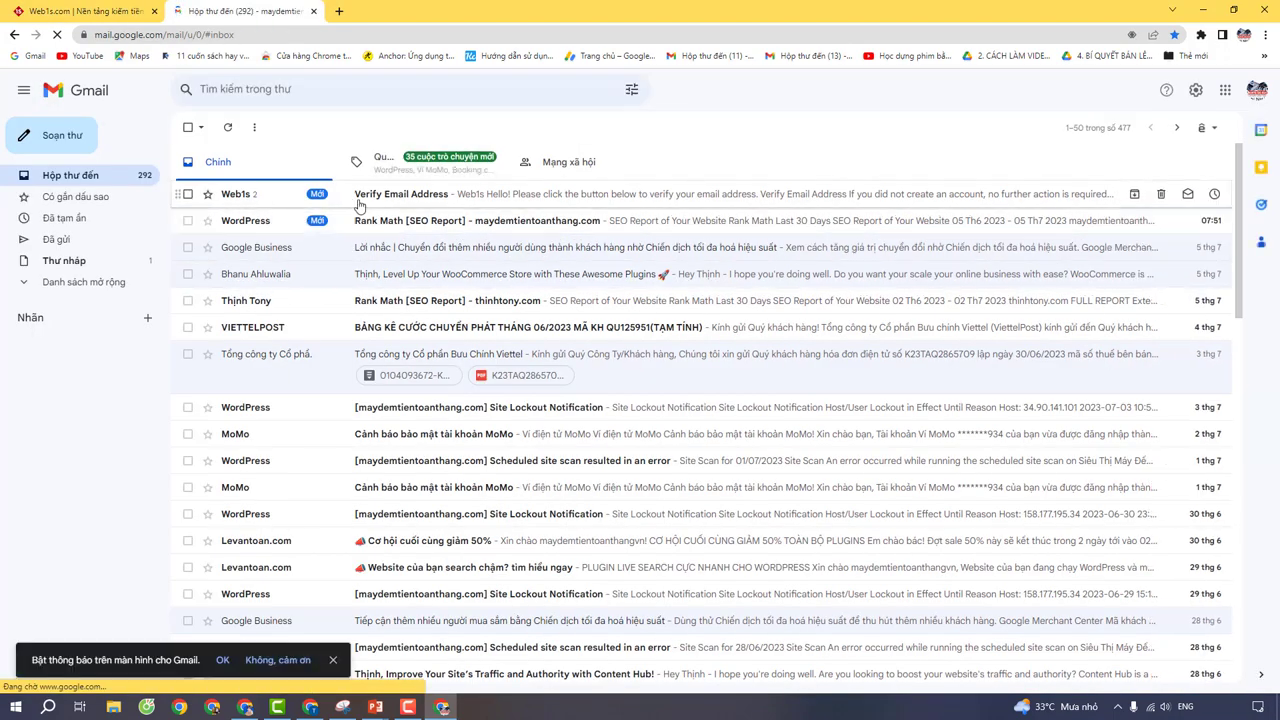
{"action": "left_click", "coordinate": [391, 199]}
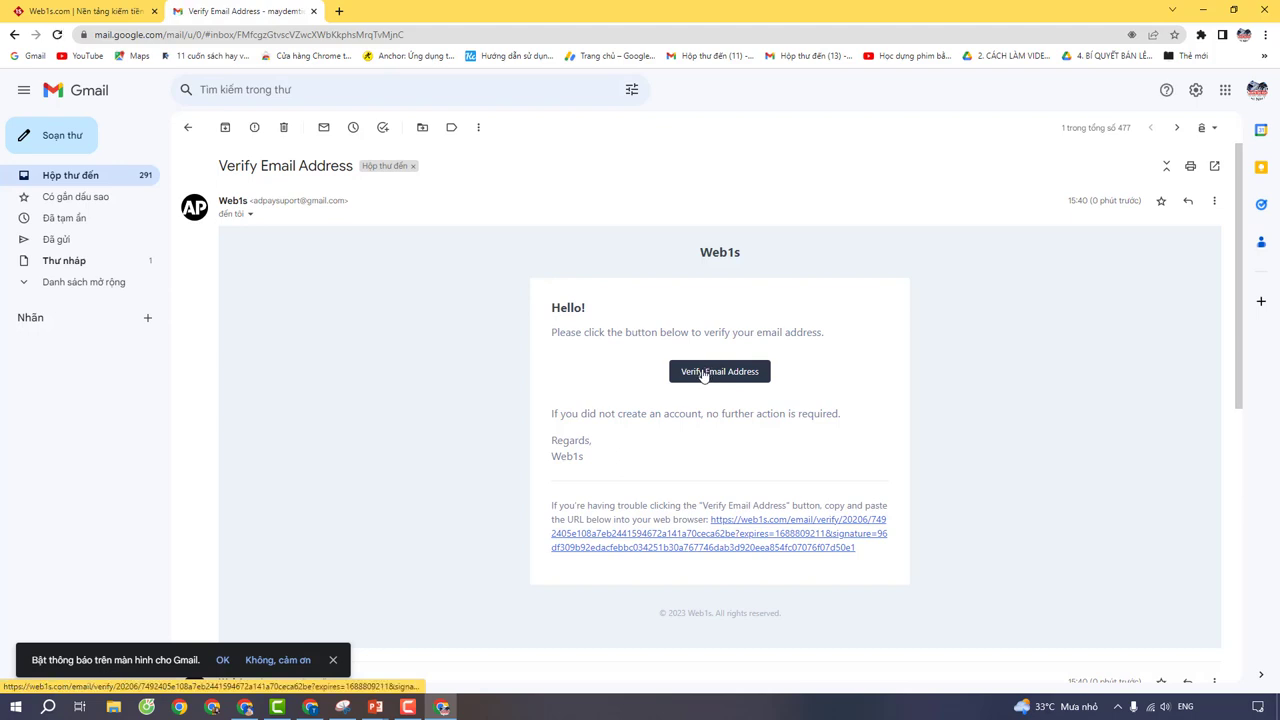
{"action": "left_click", "coordinate": [703, 372]}
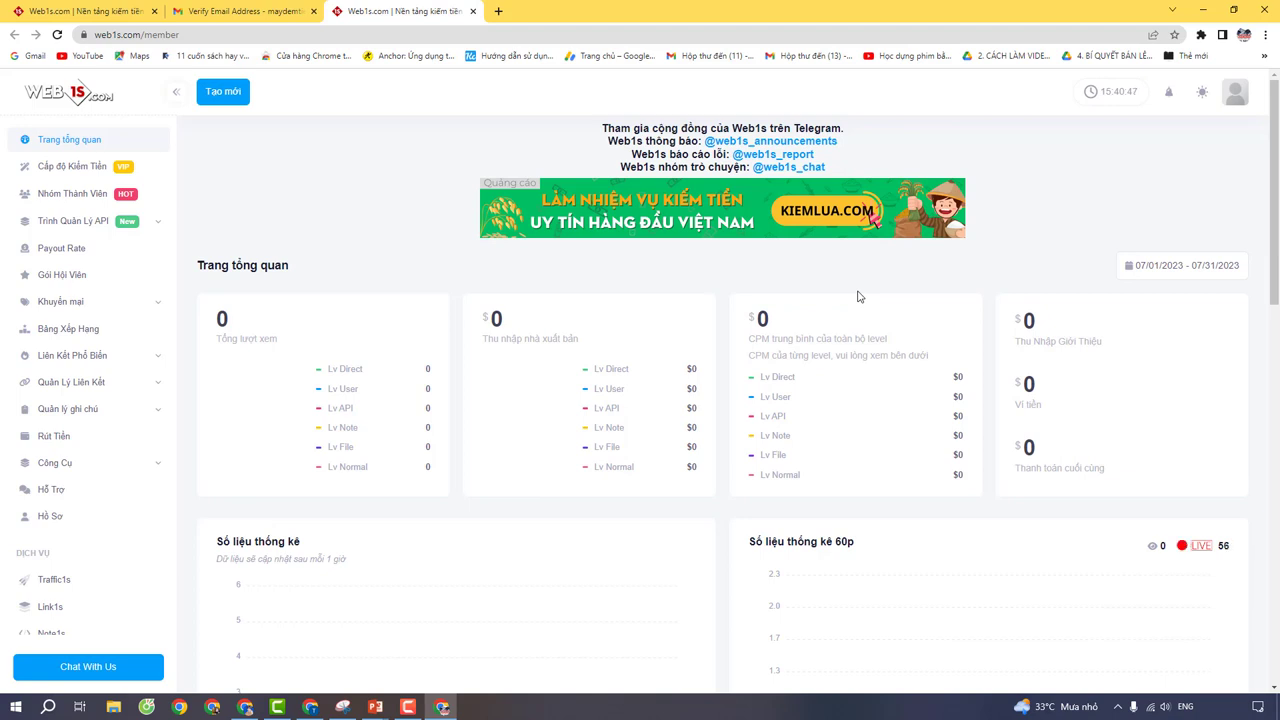
Step: On Cấp độ Kiếm Tiền, select Level User 1 - 60s as automatic level and view its price rates
{"action": "left_click", "coordinate": [52, 170]}
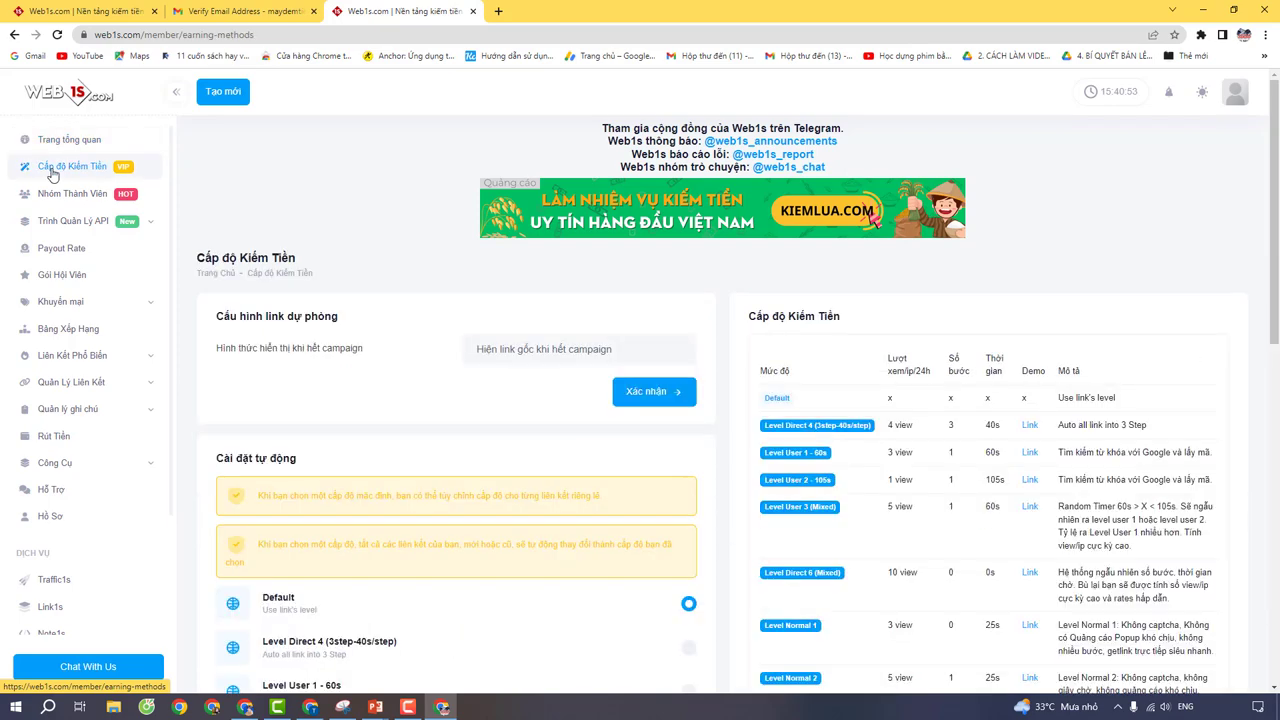
{"action": "scroll", "coordinate": [410, 358], "scroll_direction": "down", "scroll_amount": 3}
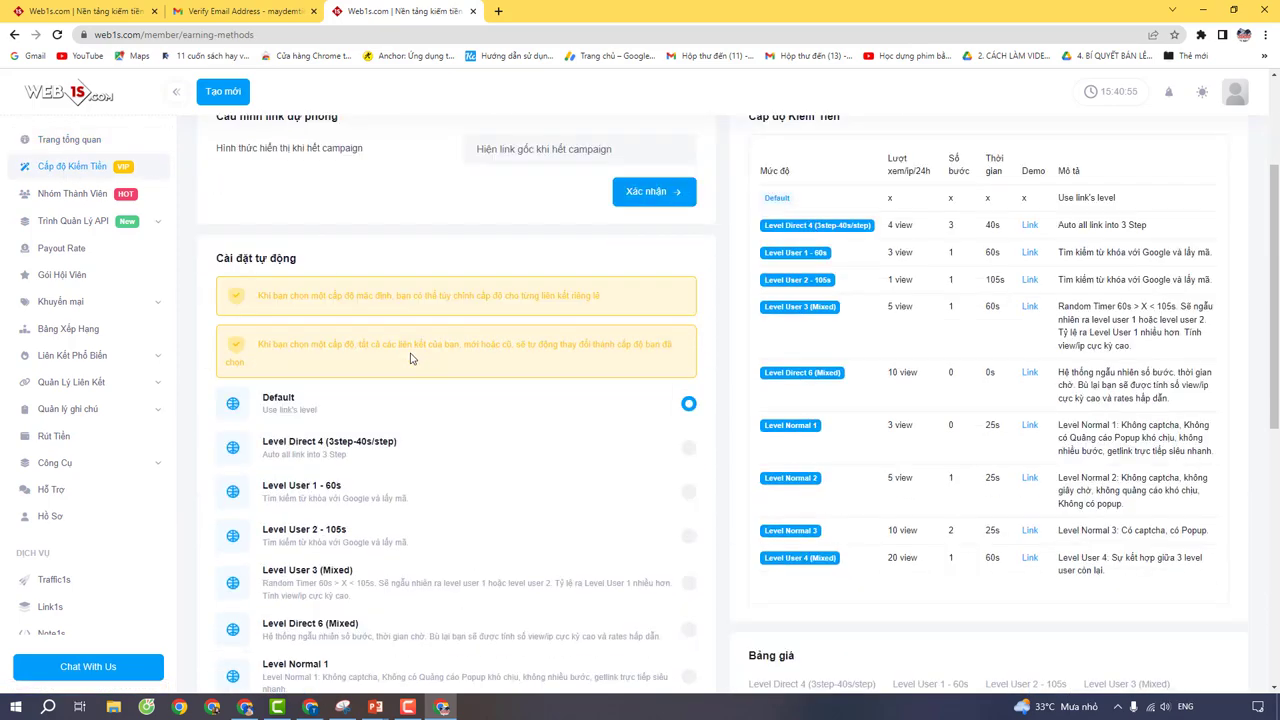
{"action": "scroll", "coordinate": [410, 358], "scroll_direction": "down", "scroll_amount": 1}
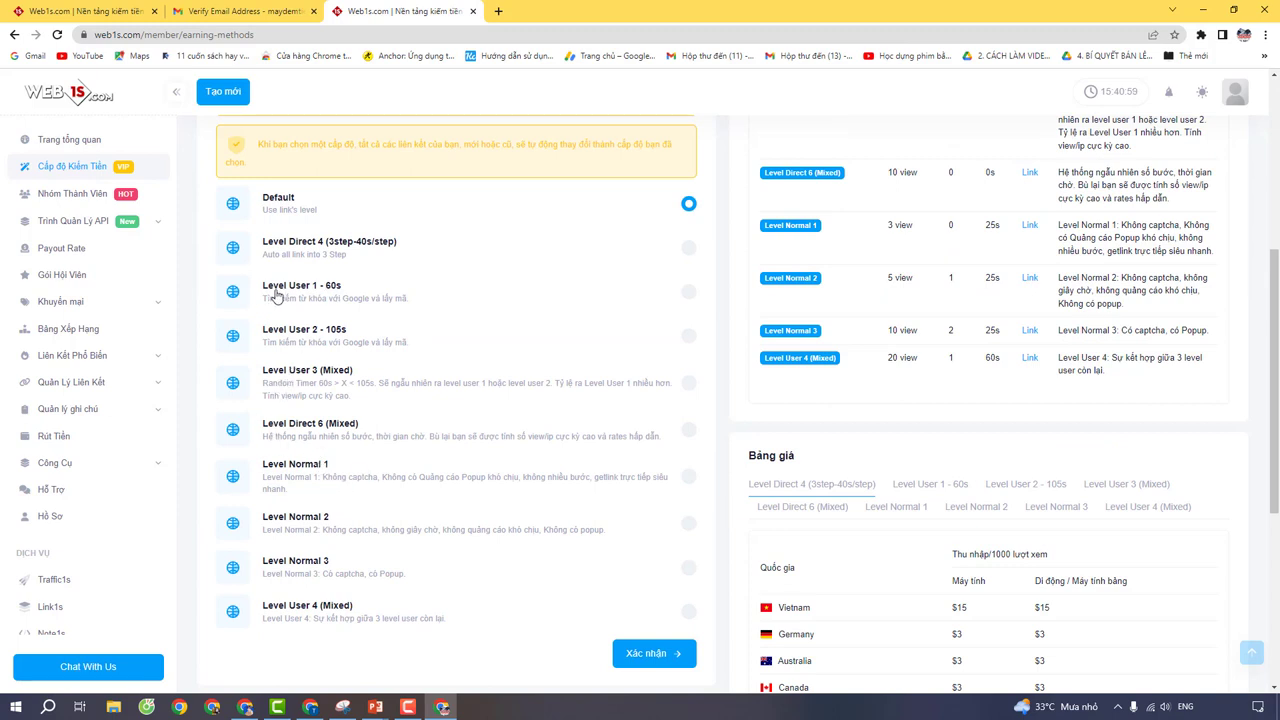
{"action": "left_click", "coordinate": [689, 293]}
{"action": "scroll", "coordinate": [895, 342], "scroll_direction": "up", "scroll_amount": 1}
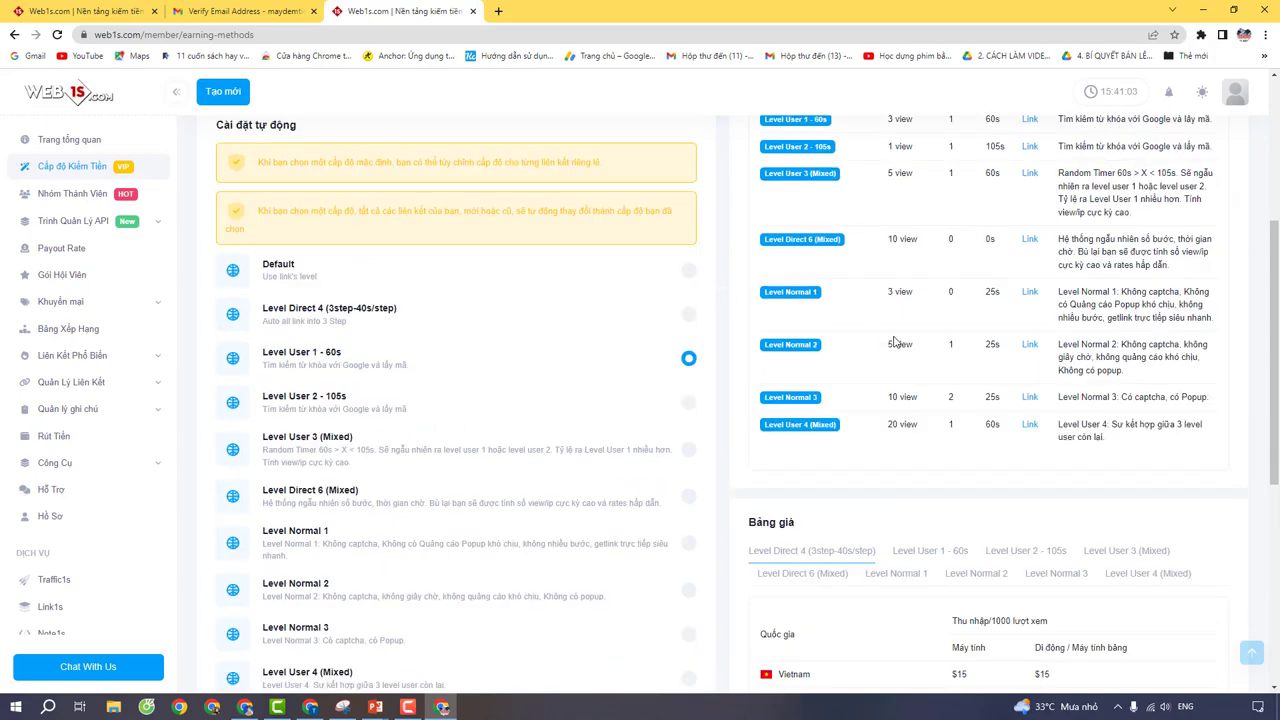
{"action": "scroll", "coordinate": [895, 342], "scroll_direction": "down", "scroll_amount": 2}
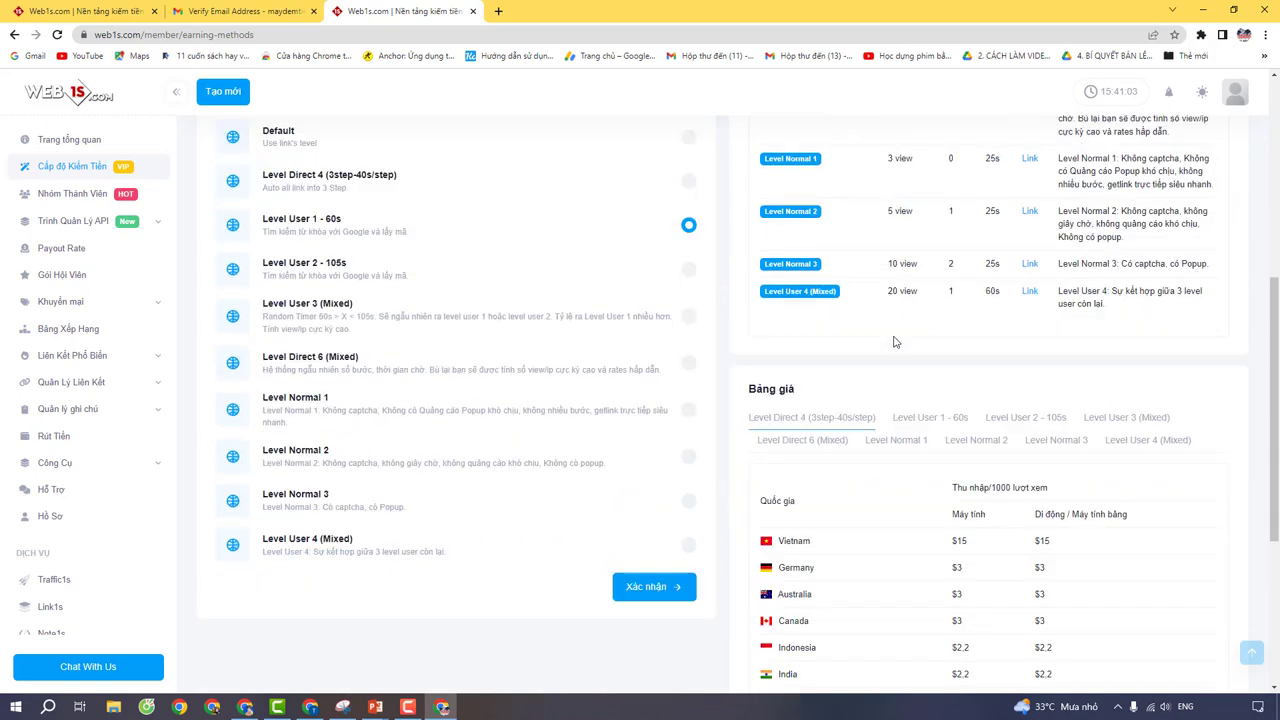
{"action": "left_click", "coordinate": [945, 419]}
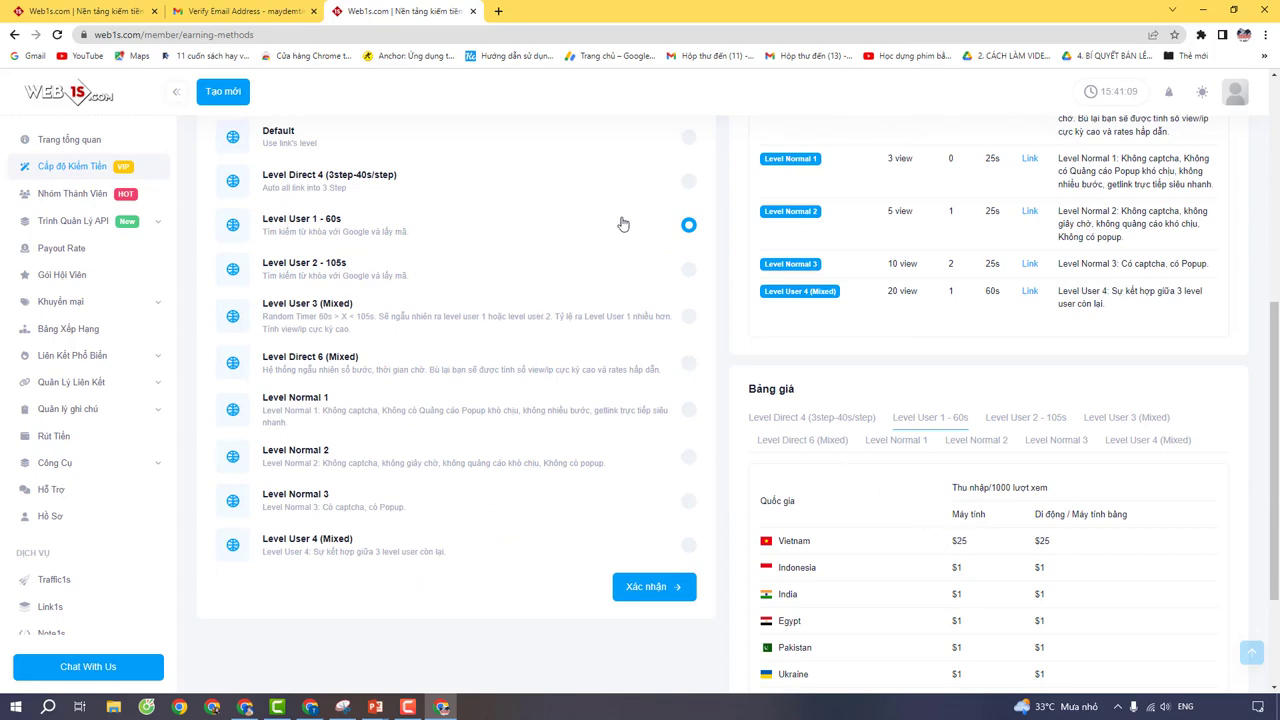
{"action": "scroll", "coordinate": [680, 326], "scroll_direction": "up", "scroll_amount": 5}
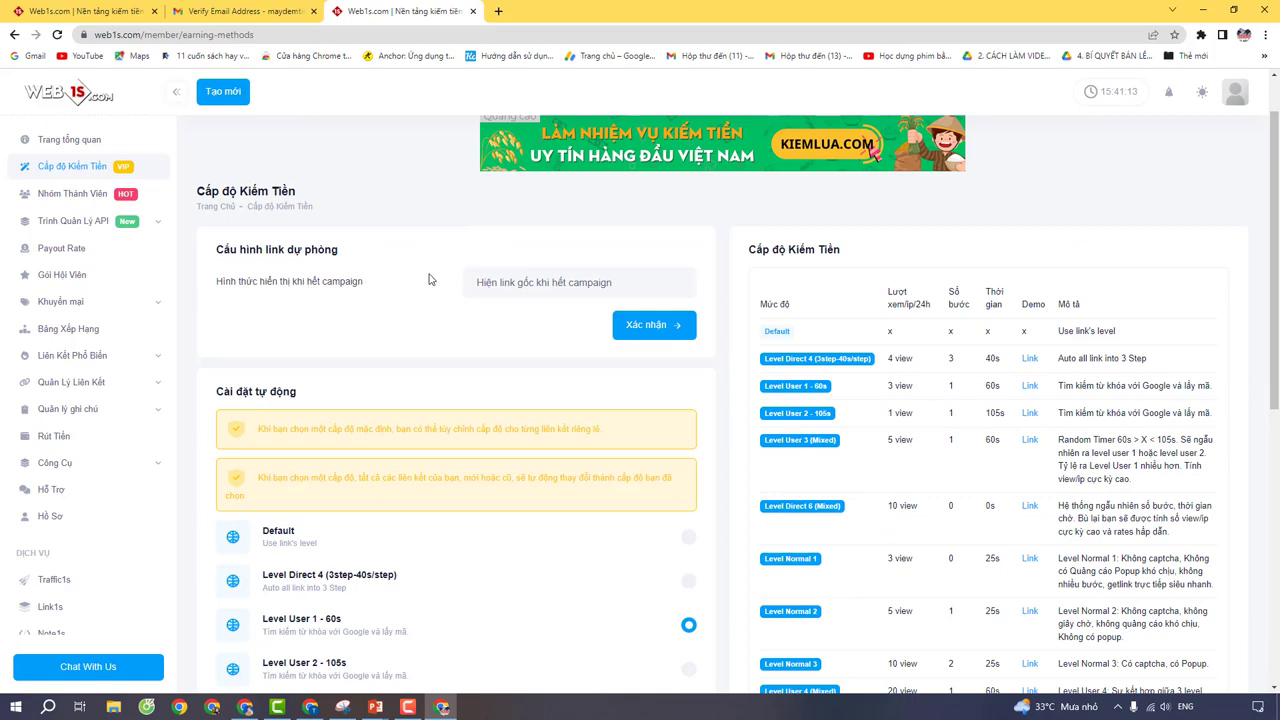
{"action": "scroll", "coordinate": [463, 331], "scroll_direction": "down", "scroll_amount": 2}
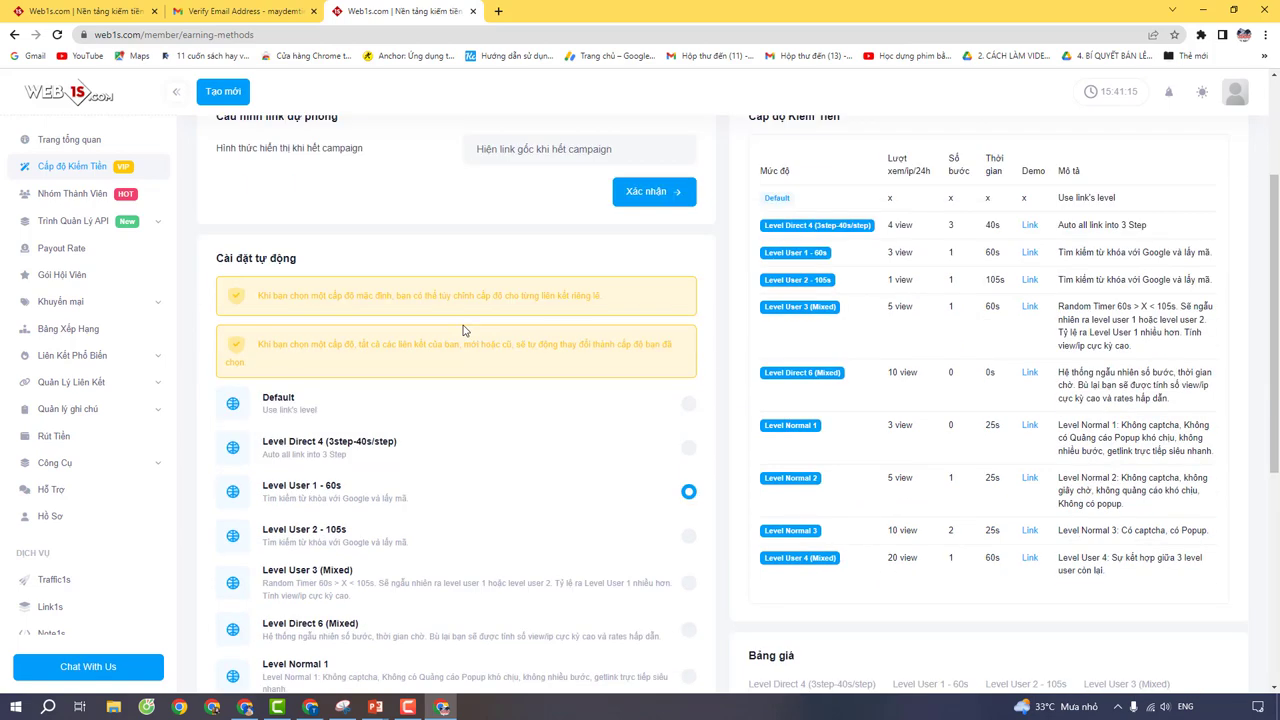
{"action": "scroll", "coordinate": [463, 331], "scroll_direction": "up", "scroll_amount": 1}
Step: Set Hình thức hiển thị to 'Chuyển về url tĩnh' and copy the thinhtony.com address from a new tab
{"action": "left_click", "coordinate": [525, 227]}
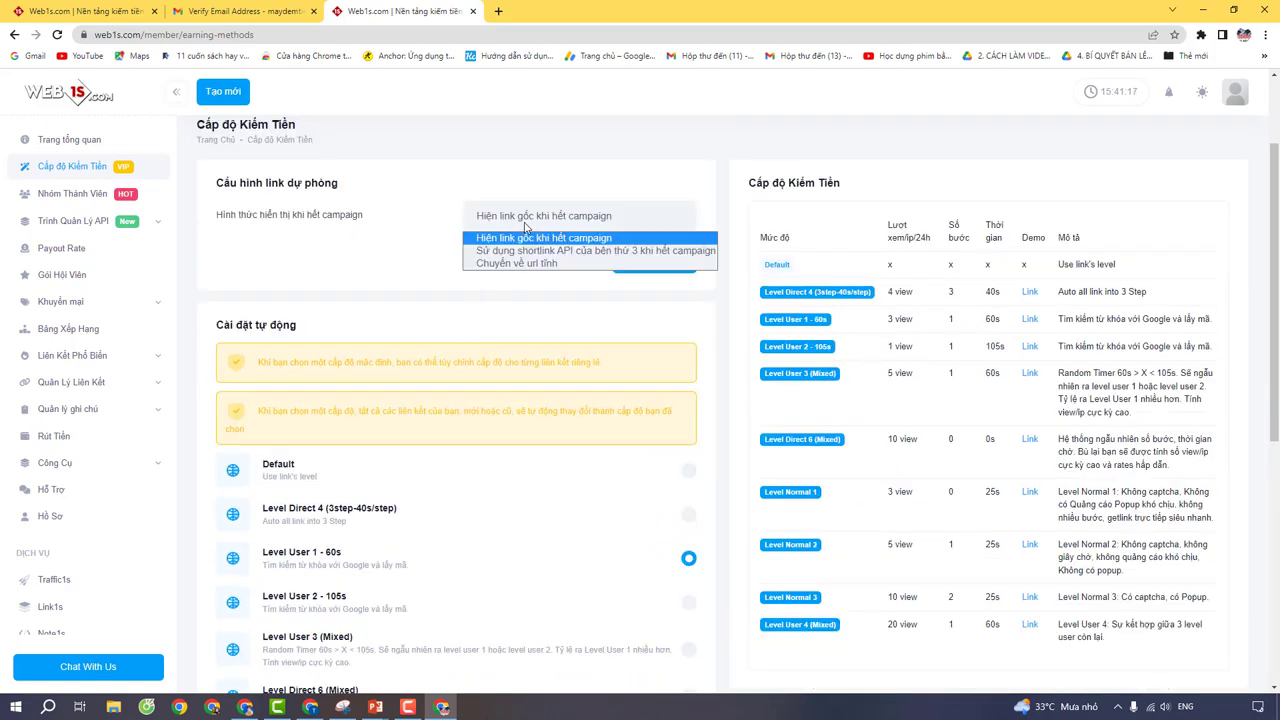
{"action": "left_click", "coordinate": [537, 264]}
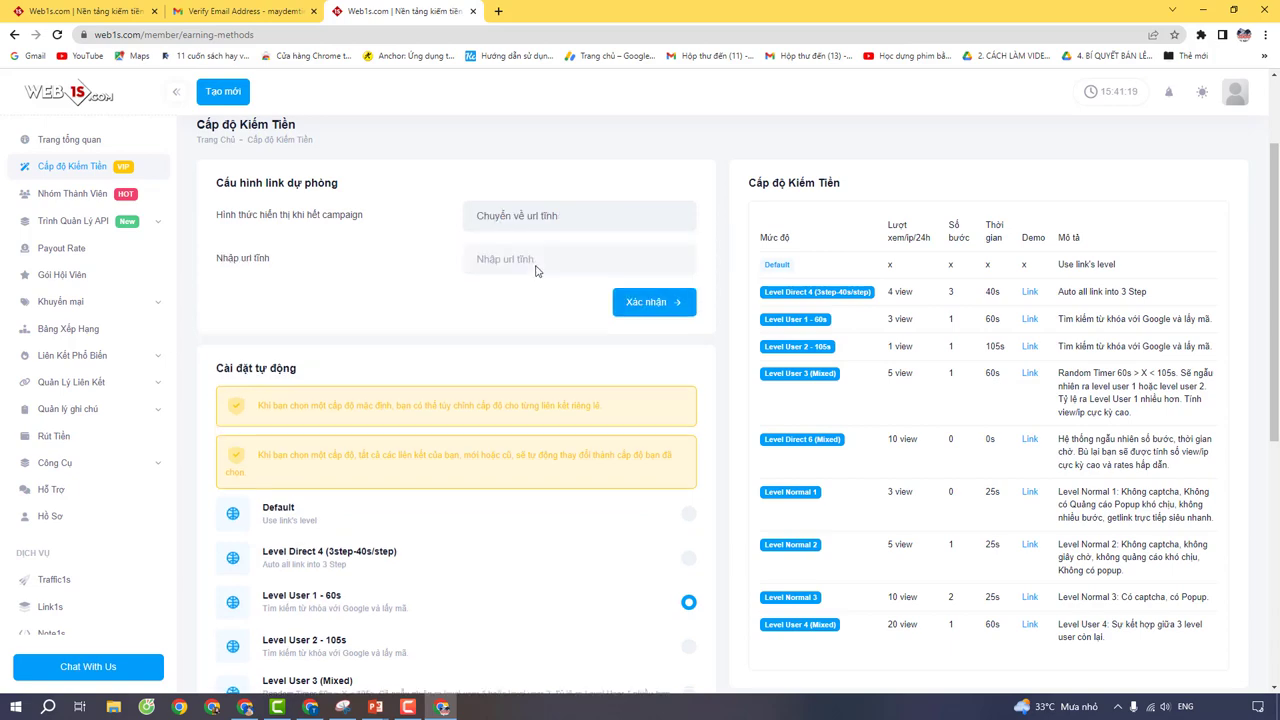
{"action": "left_click", "coordinate": [498, 11]}
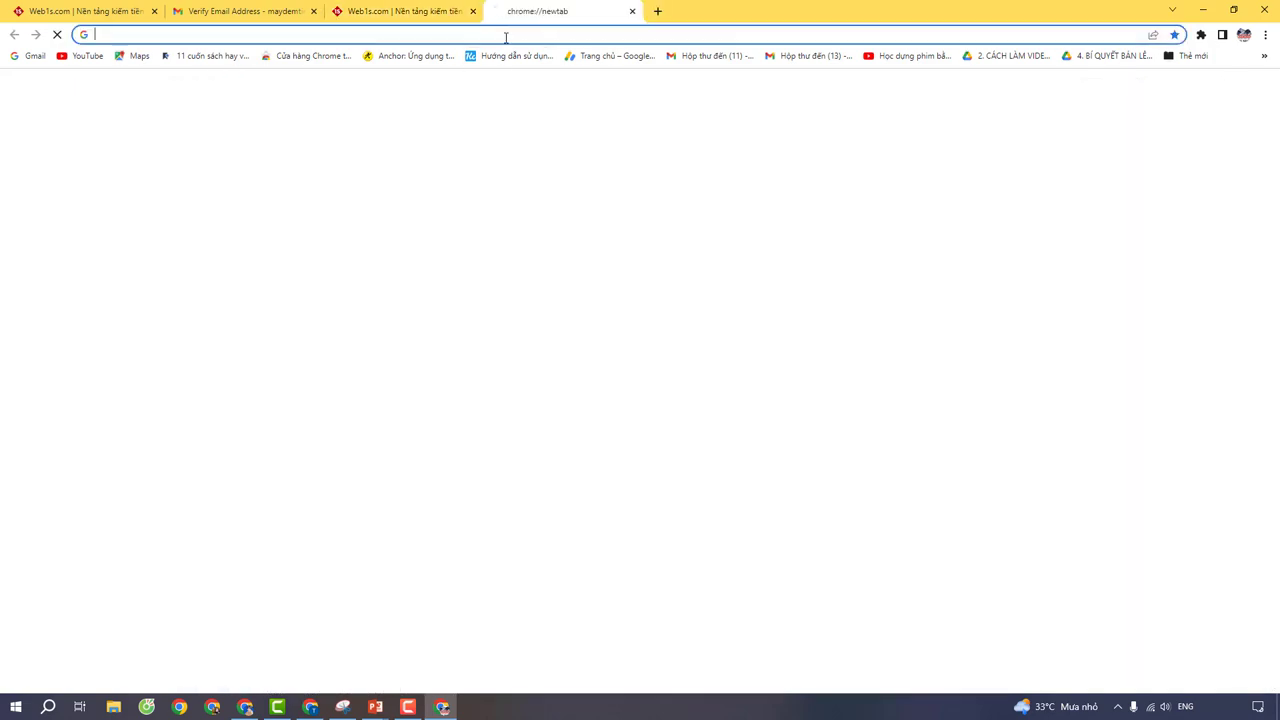
{"action": "type", "text": "thinhtony.com"}
{"action": "key", "text": "Return"}
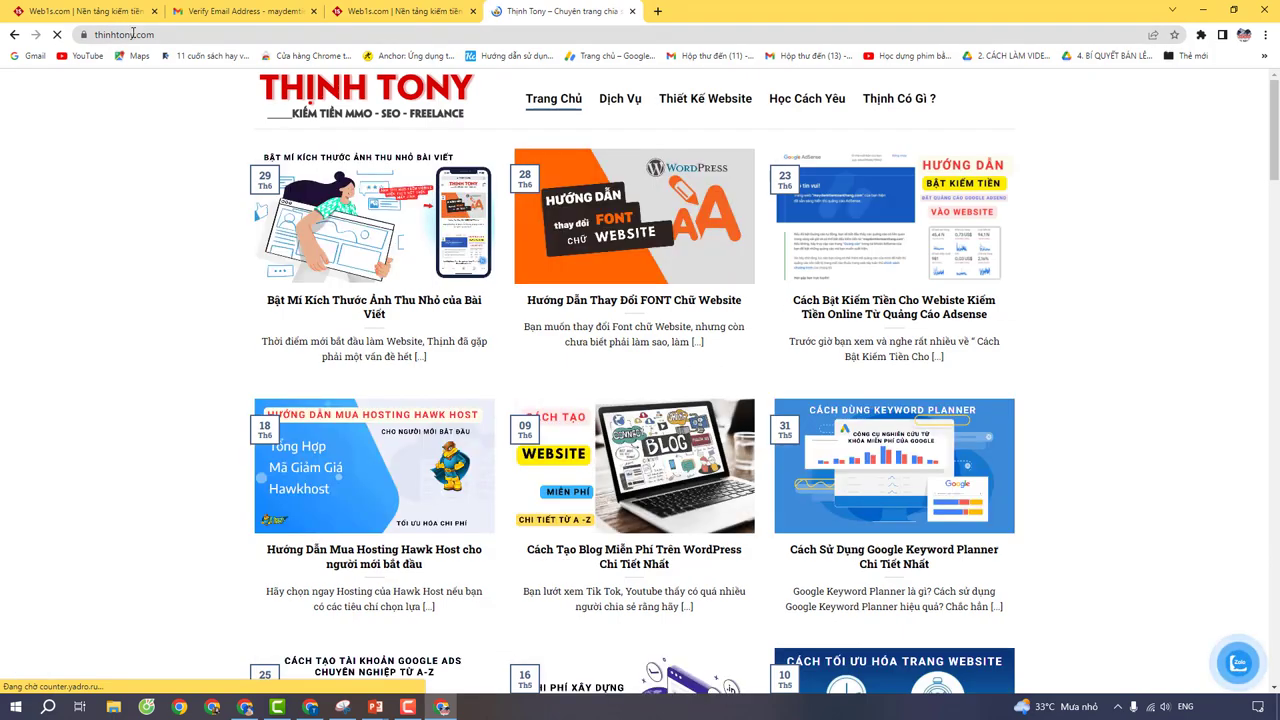
{"action": "left_click", "coordinate": [130, 35]}
{"action": "right_click", "coordinate": [134, 36]}
{"action": "left_click", "coordinate": [189, 110]}
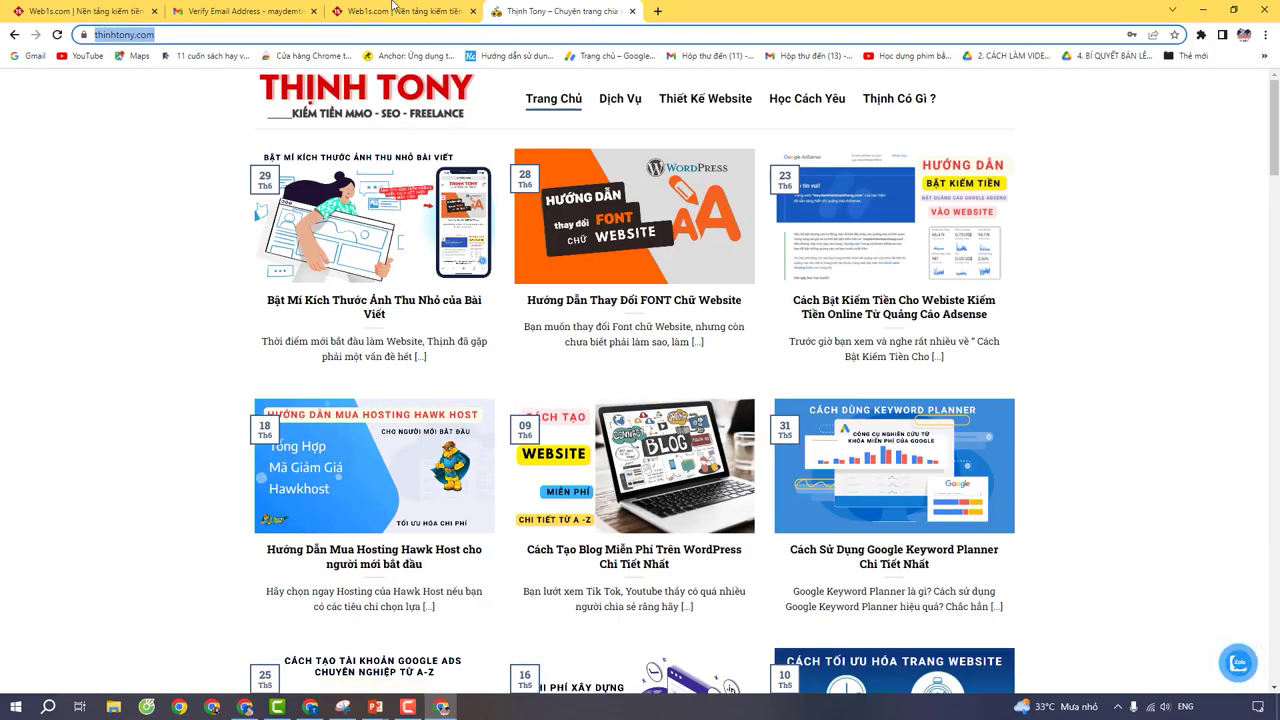
{"action": "left_click", "coordinate": [398, 11]}
{"action": "right_click", "coordinate": [516, 260]}
{"action": "left_click", "coordinate": [537, 358]}
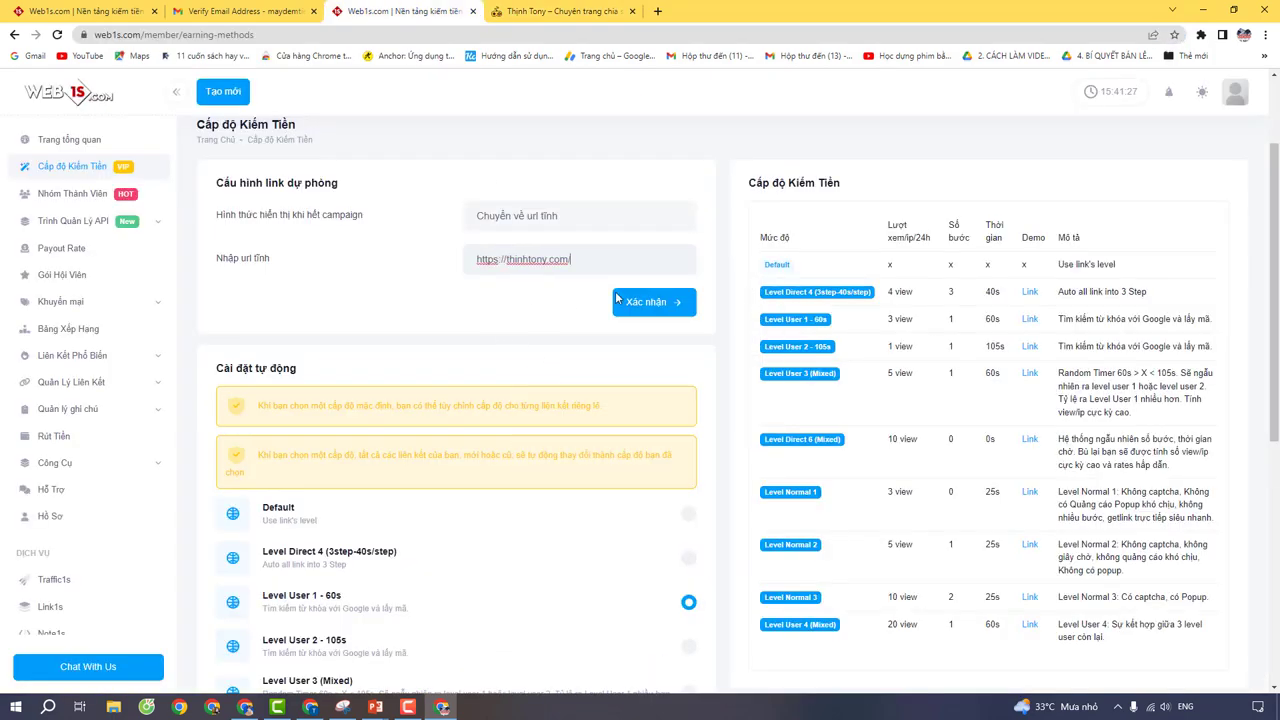
{"action": "left_click", "coordinate": [620, 304]}
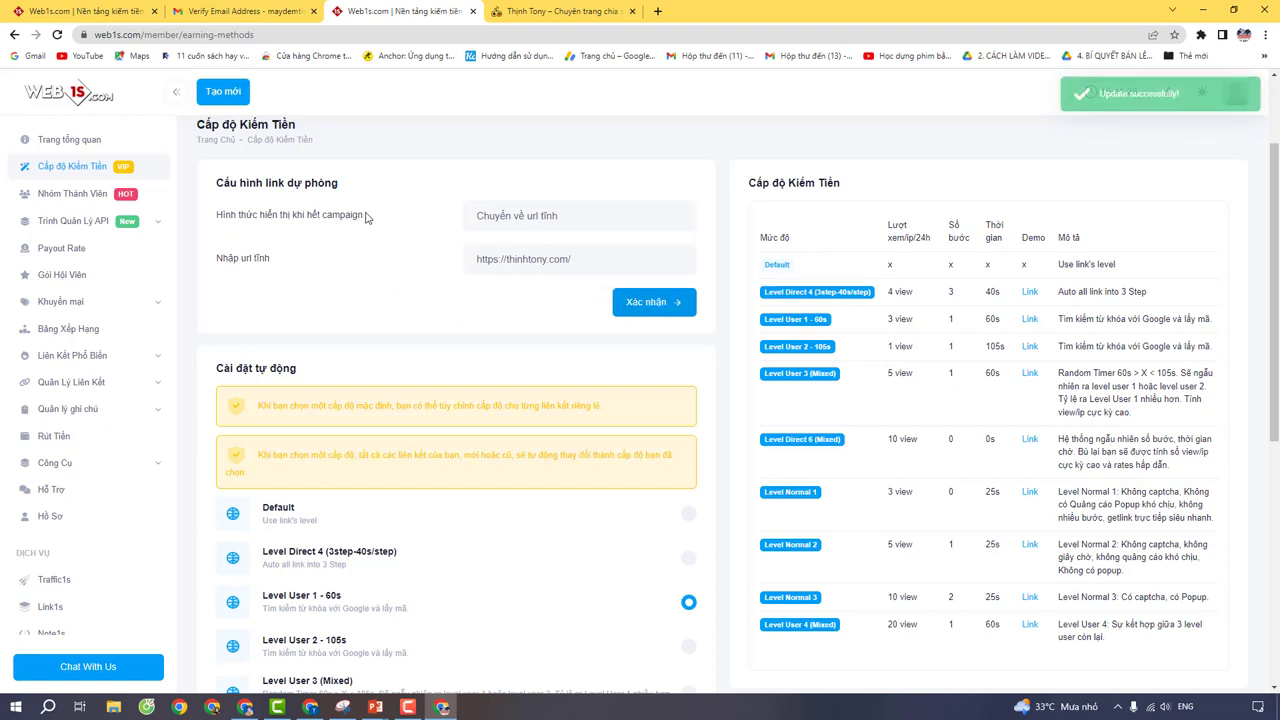
{"action": "left_click_drag", "start_coordinate": [366, 217], "coordinate": [214, 219]}
{"action": "left_click", "coordinate": [434, 224]}
{"action": "left_click_drag", "start_coordinate": [576, 260], "coordinate": [504, 260]}
{"action": "left_click", "coordinate": [485, 291]}
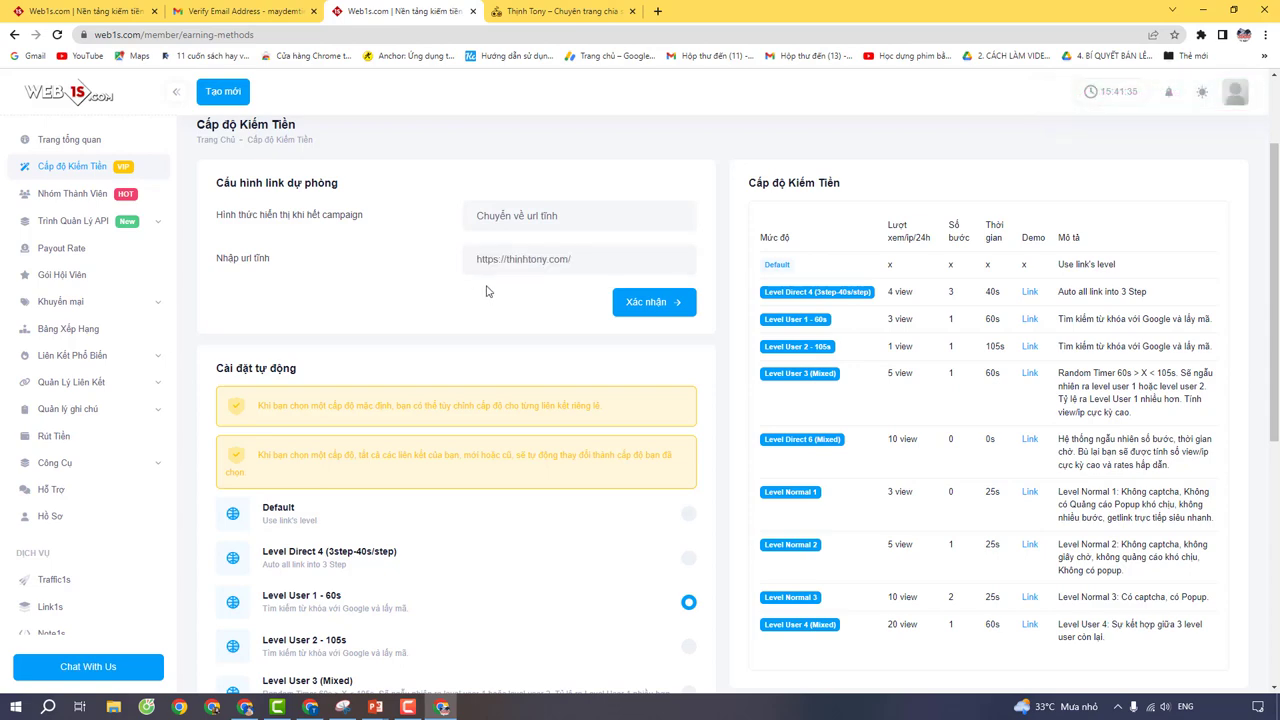
Step: Confirm Level User 1 - 60s under Cài đặt tự động with Xác nhận
{"action": "scroll", "coordinate": [503, 295], "scroll_direction": "down", "scroll_amount": 1}
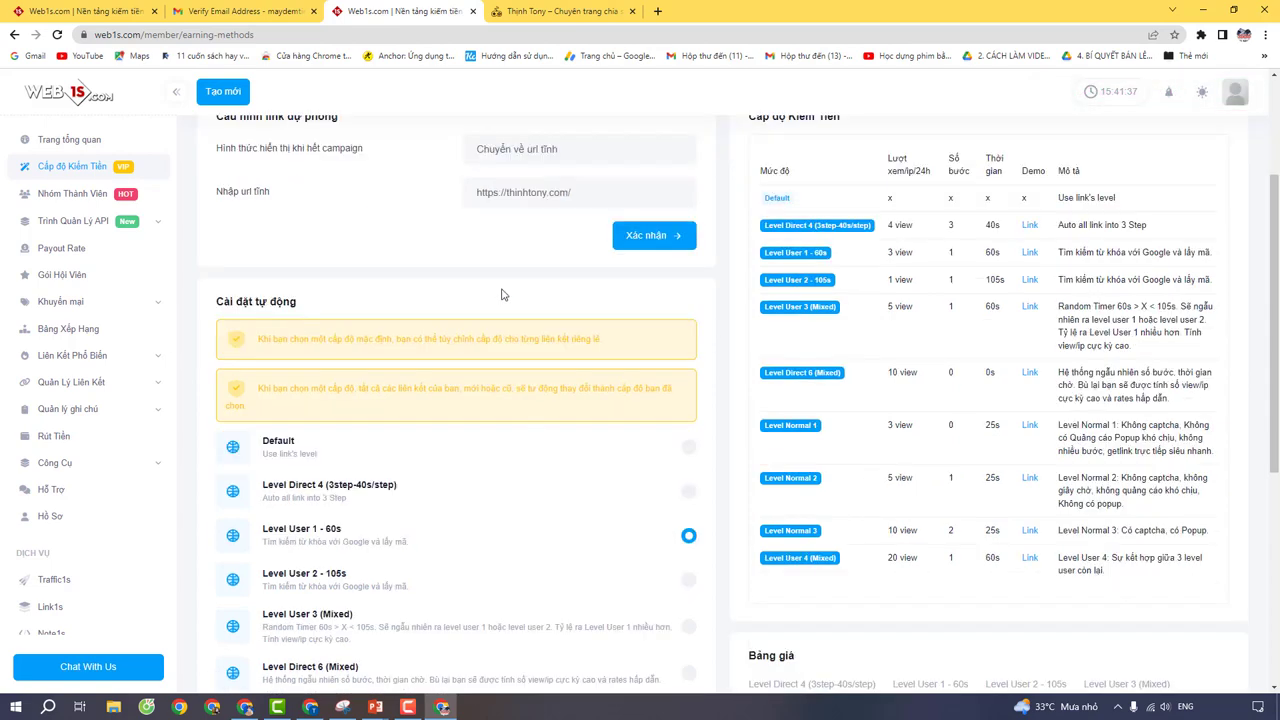
{"action": "scroll", "coordinate": [503, 297], "scroll_direction": "down", "scroll_amount": 4}
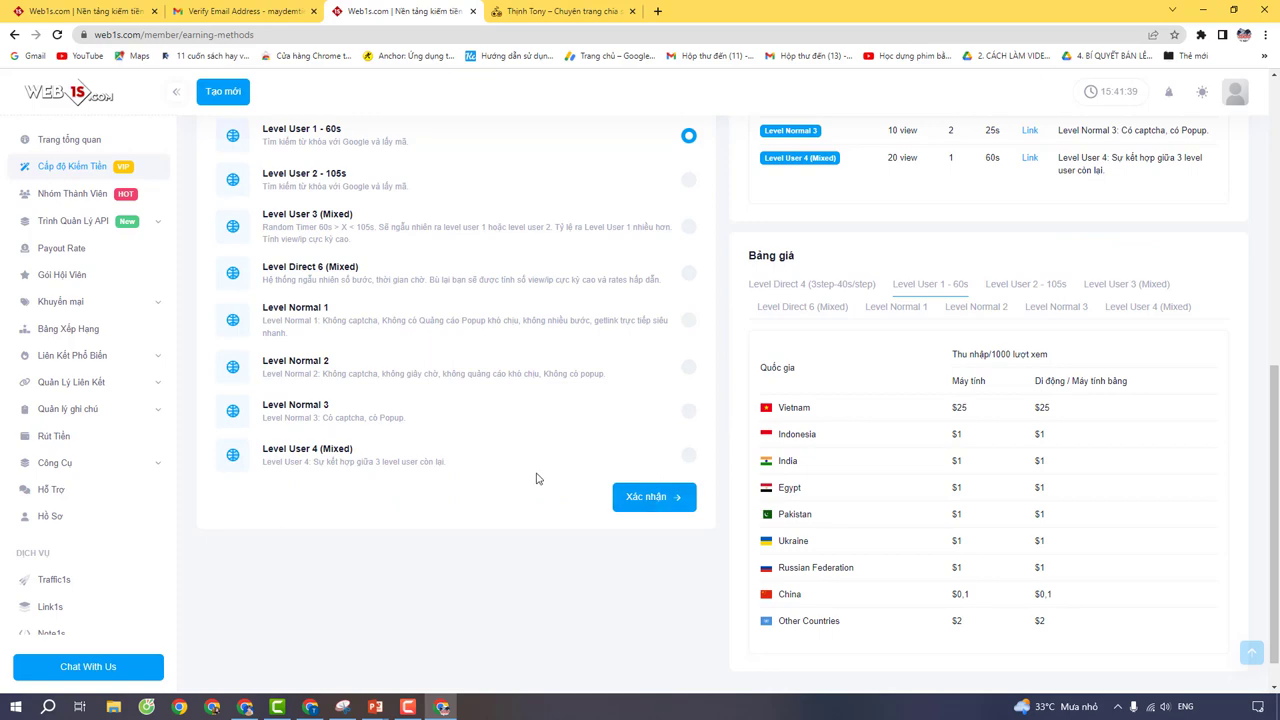
{"action": "left_click", "coordinate": [652, 499]}
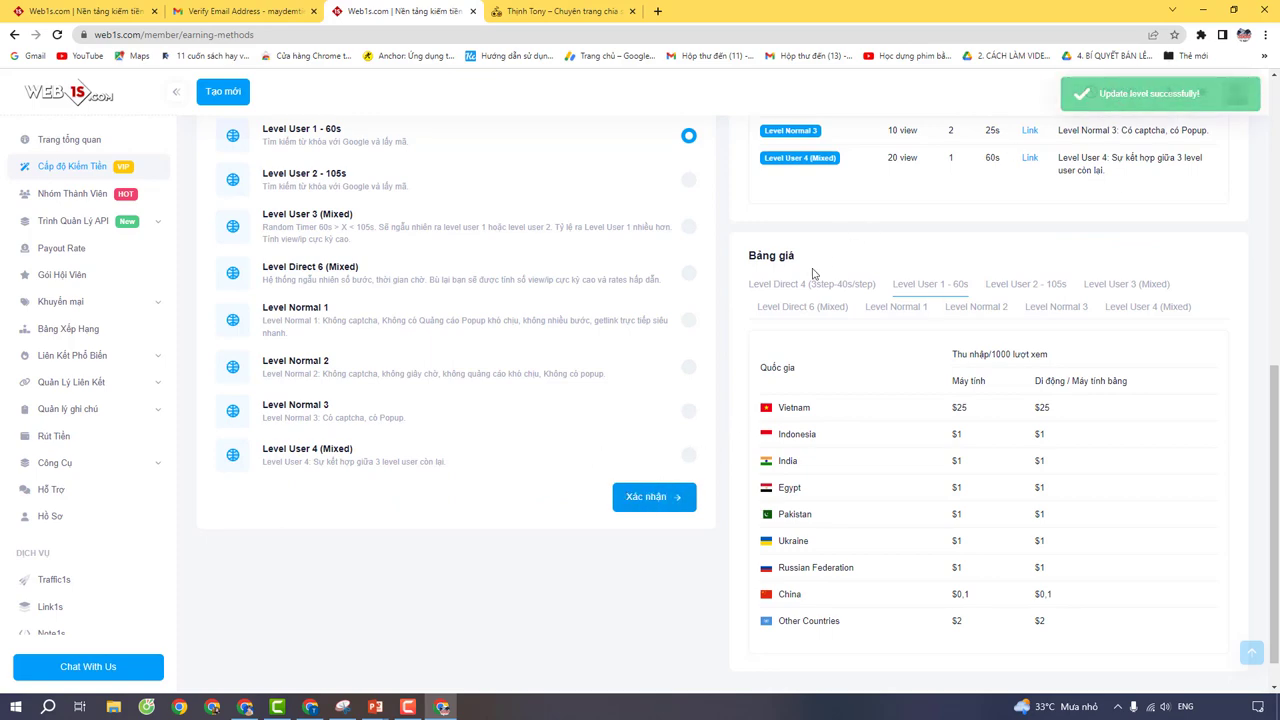
{"action": "scroll", "coordinate": [476, 306], "scroll_direction": "up", "scroll_amount": 3}
{"action": "scroll", "coordinate": [100, 160], "scroll_direction": "up", "scroll_amount": 3}
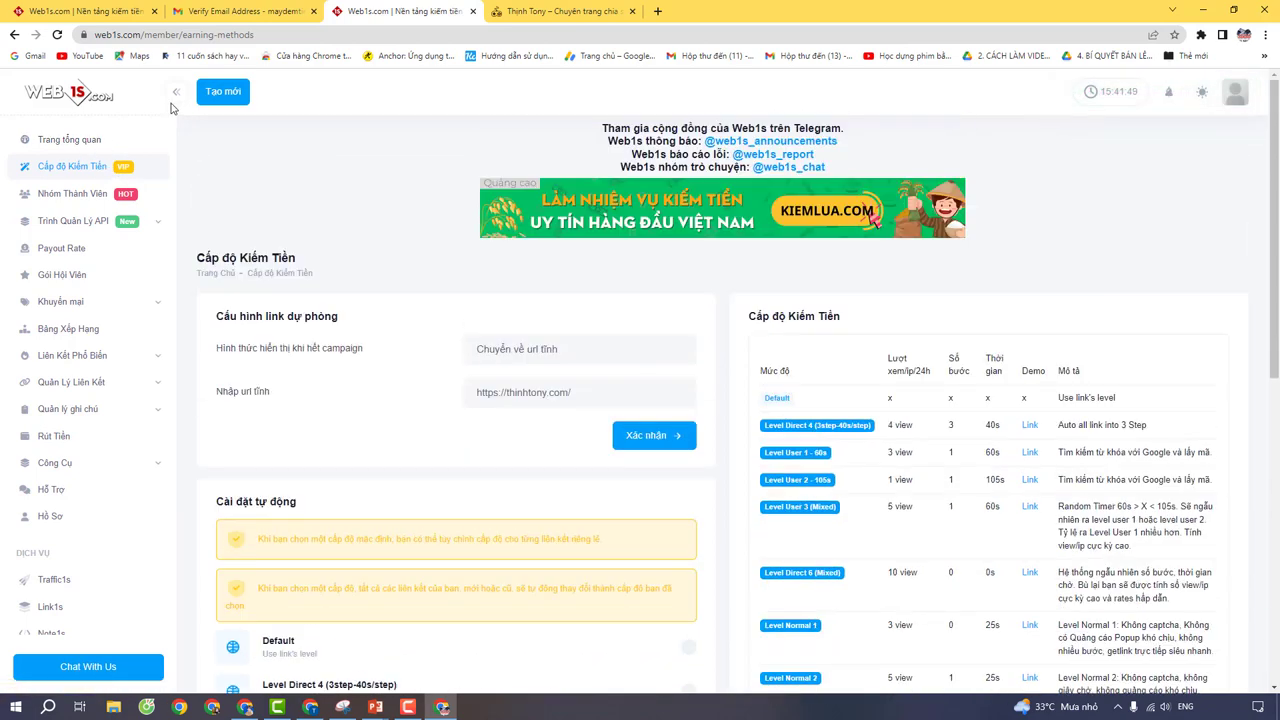
Step: Start a new shortened link via Tạo mới and copy the thinhtony.com address
{"action": "left_click", "coordinate": [212, 92]}
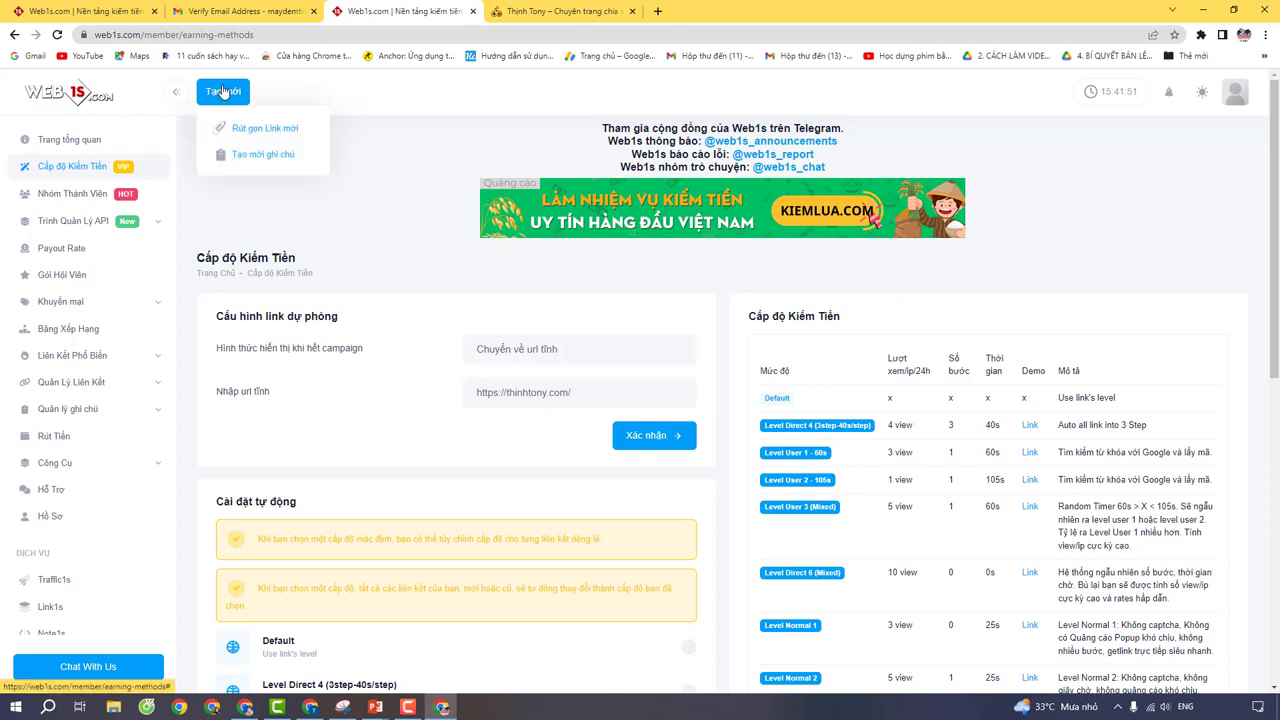
{"action": "left_click", "coordinate": [264, 130]}
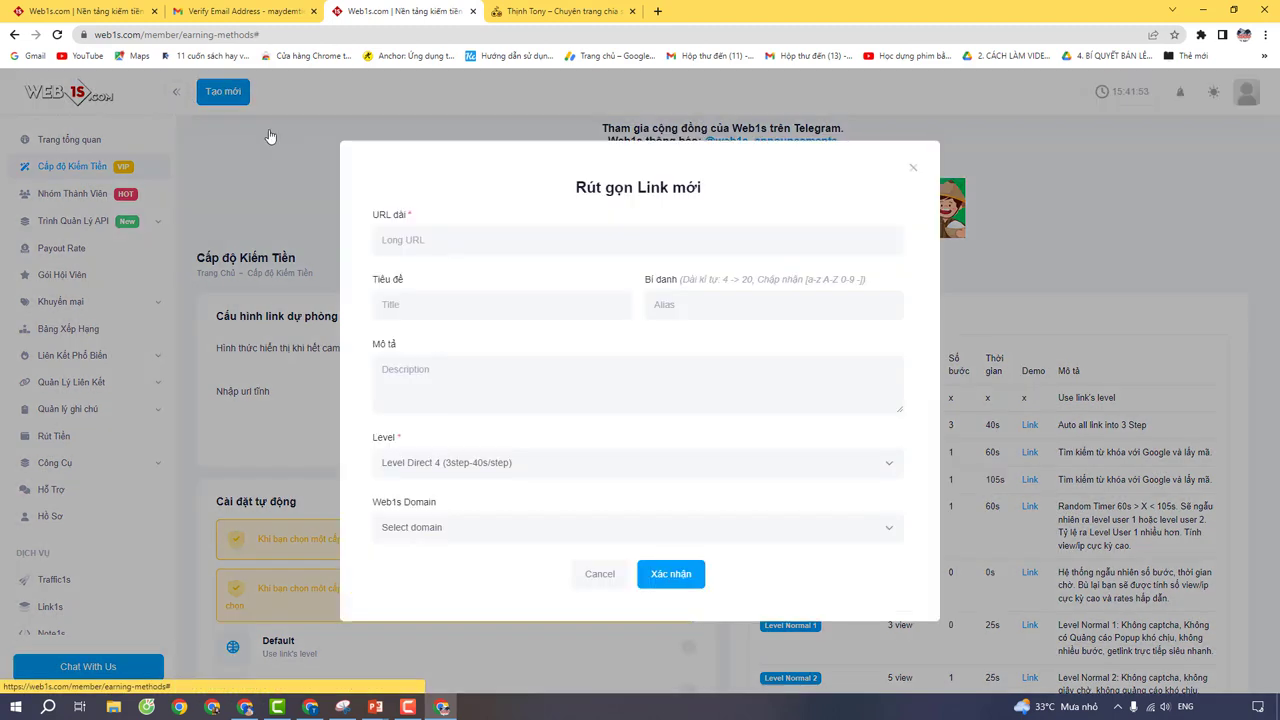
{"action": "left_click", "coordinate": [560, 11]}
{"action": "right_click", "coordinate": [130, 35]}
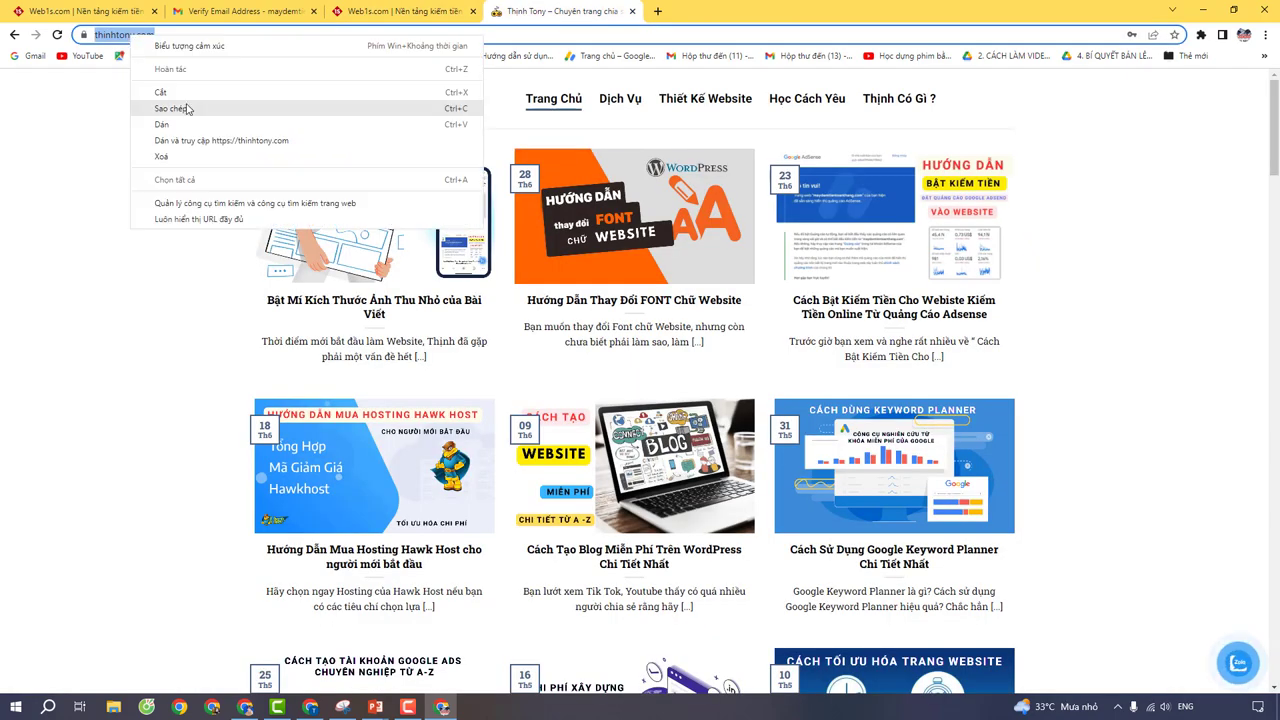
{"action": "left_click", "coordinate": [190, 110]}
{"action": "left_click", "coordinate": [240, 8]}
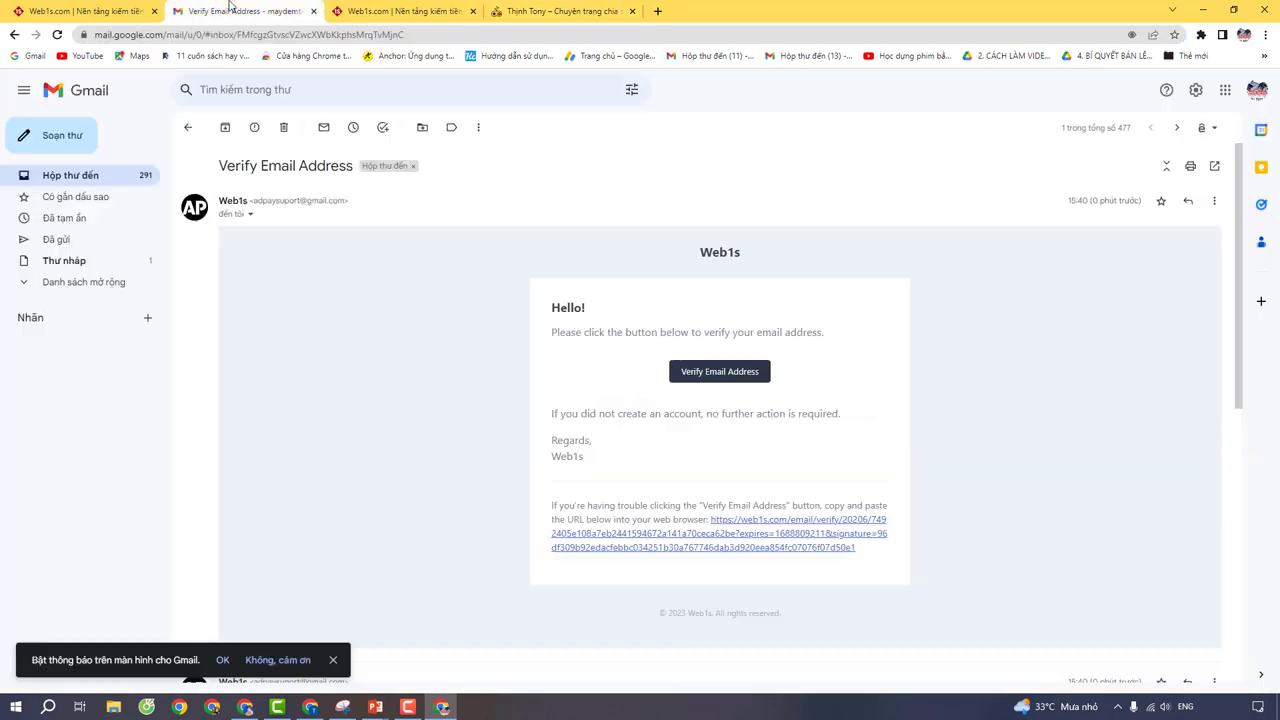
{"action": "left_click", "coordinate": [340, 8]}
{"action": "right_click", "coordinate": [423, 237]}
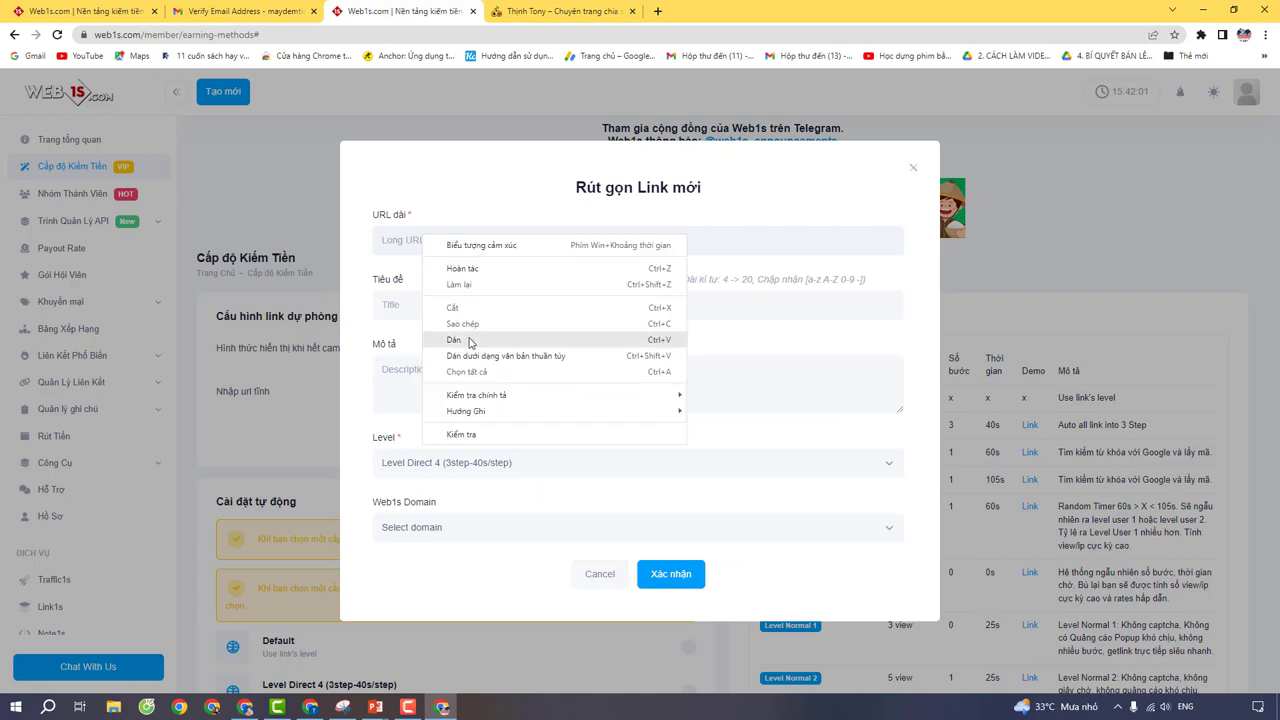
{"action": "left_click", "coordinate": [455, 340]}
{"action": "left_click", "coordinate": [416, 302]}
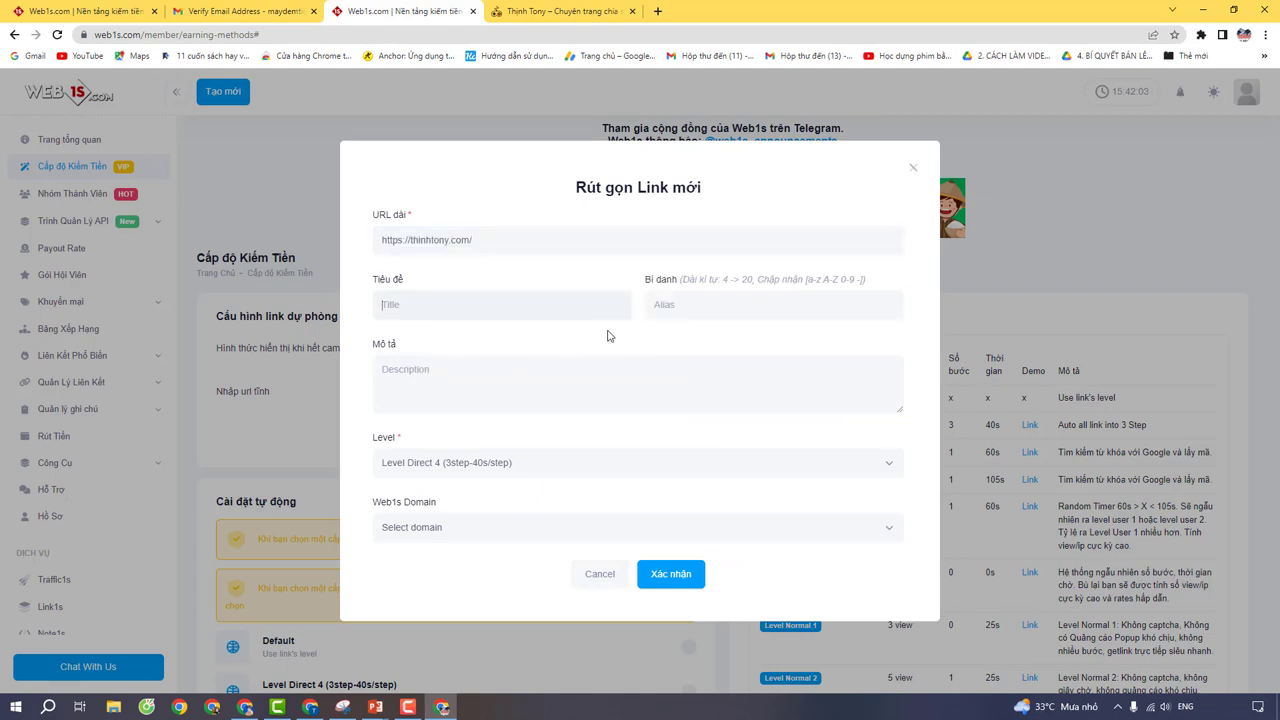
{"action": "left_click", "coordinate": [658, 307]}
{"action": "left_click", "coordinate": [680, 574]}
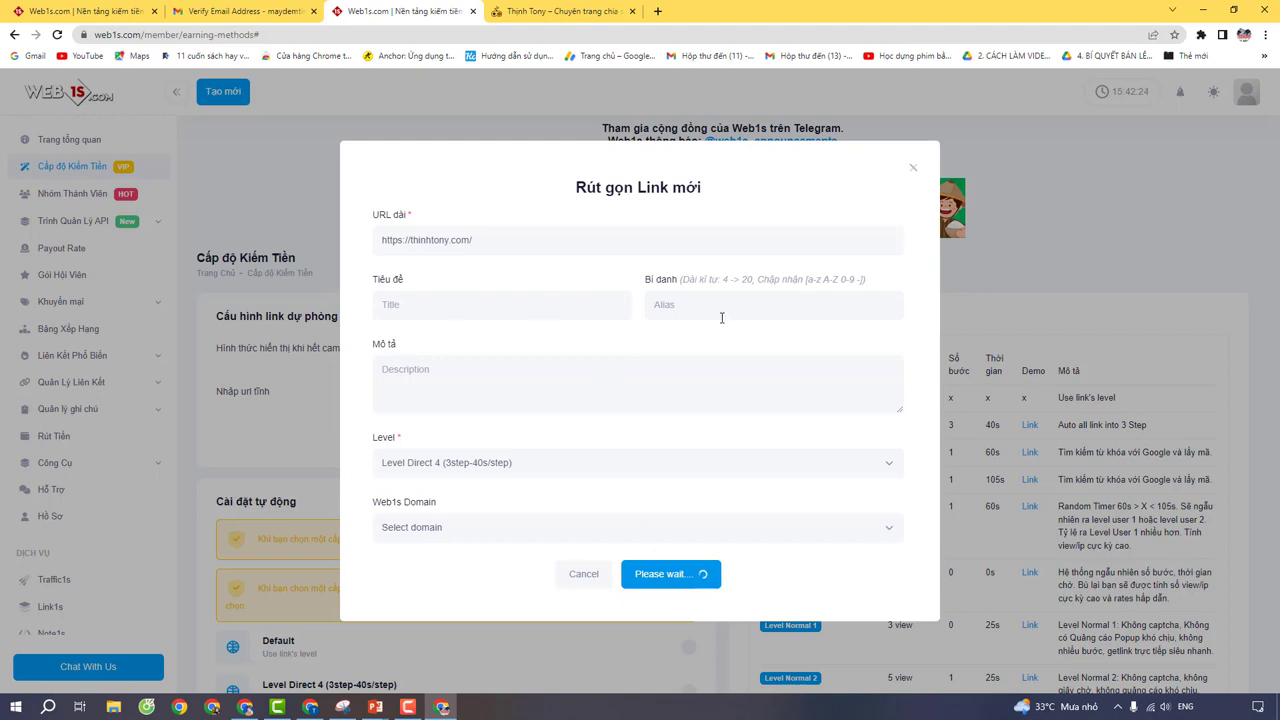
Step: Copy the generated web1s.info short URL and close the new-link window
{"action": "left_click", "coordinate": [529, 393]}
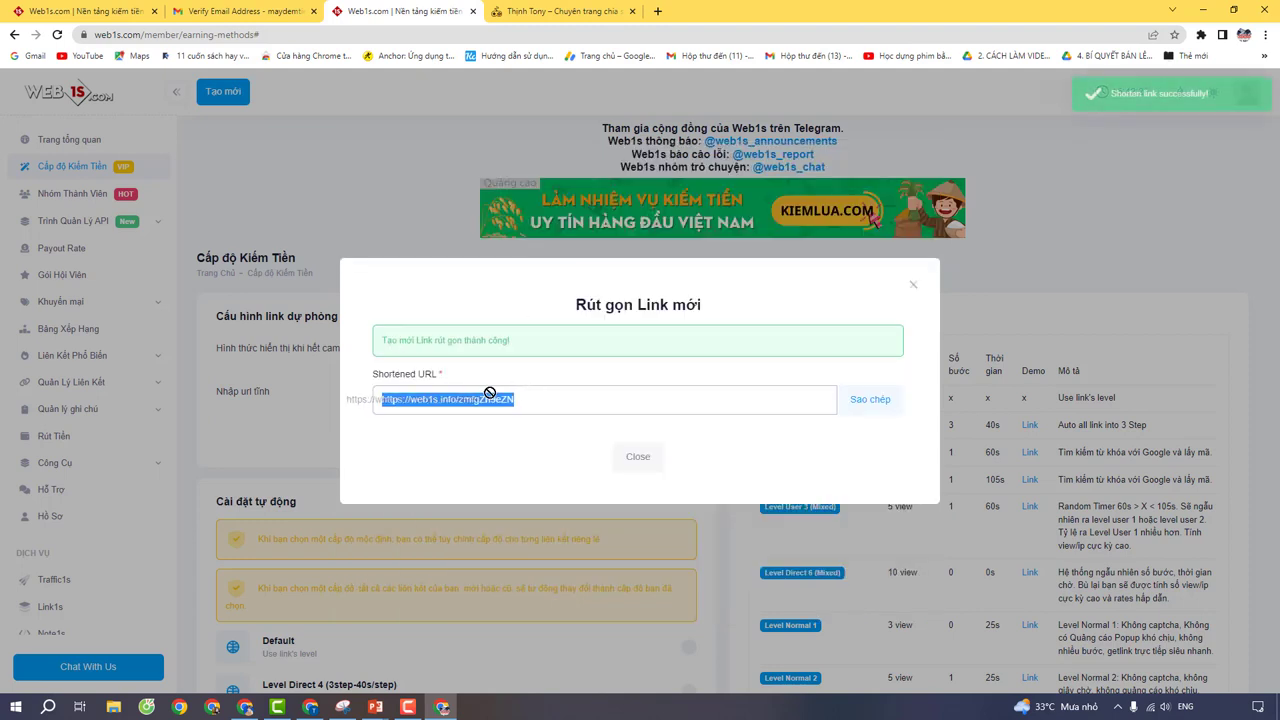
{"action": "right_click", "coordinate": [492, 396]}
{"action": "left_click", "coordinate": [633, 407]}
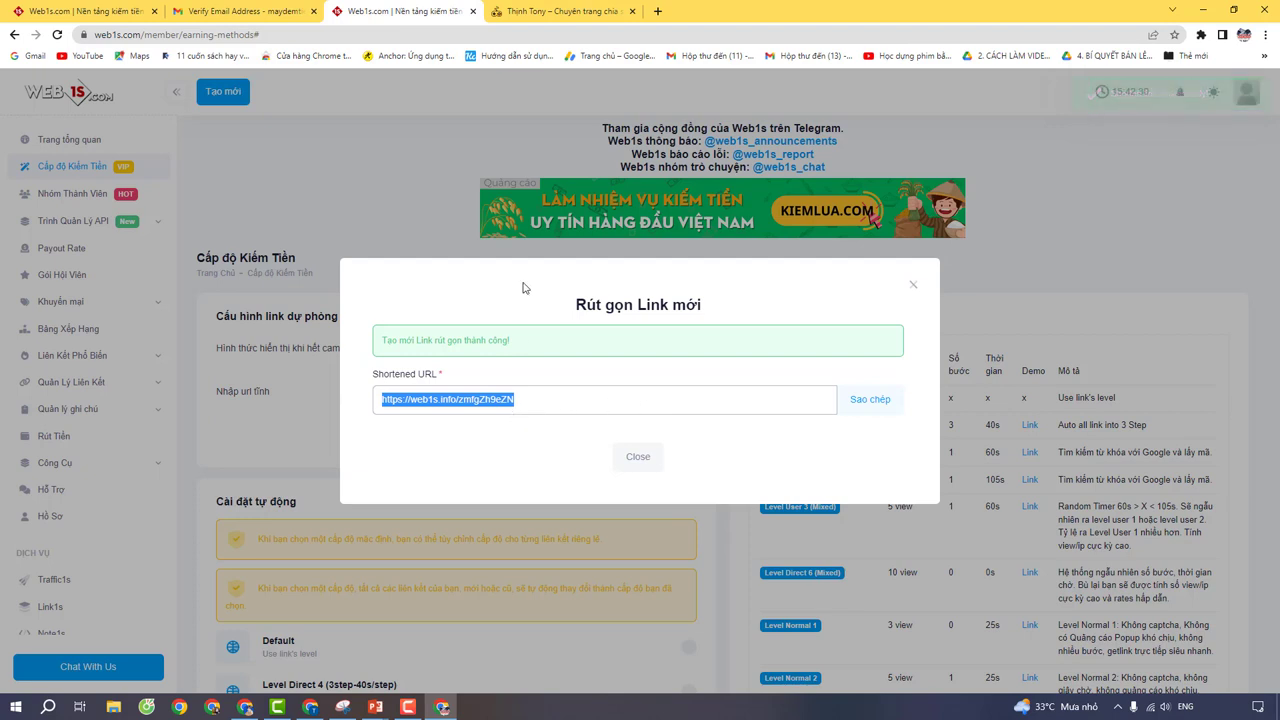
{"action": "left_click", "coordinate": [913, 287]}
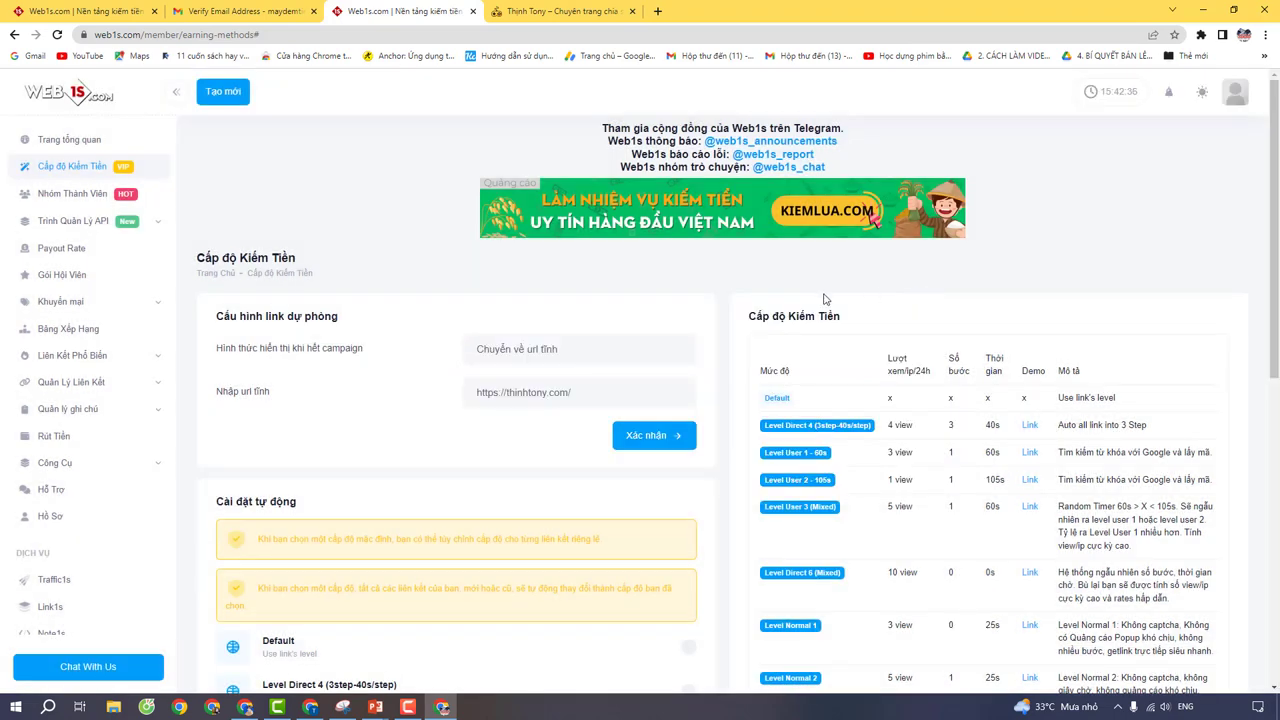
Step: Visit Trang tổng quan, then open Rút Tiền showing the $20 threshold and zero balances
{"action": "scroll", "coordinate": [506, 371], "scroll_direction": "down", "scroll_amount": 5}
{"action": "left_click", "coordinate": [69, 139]}
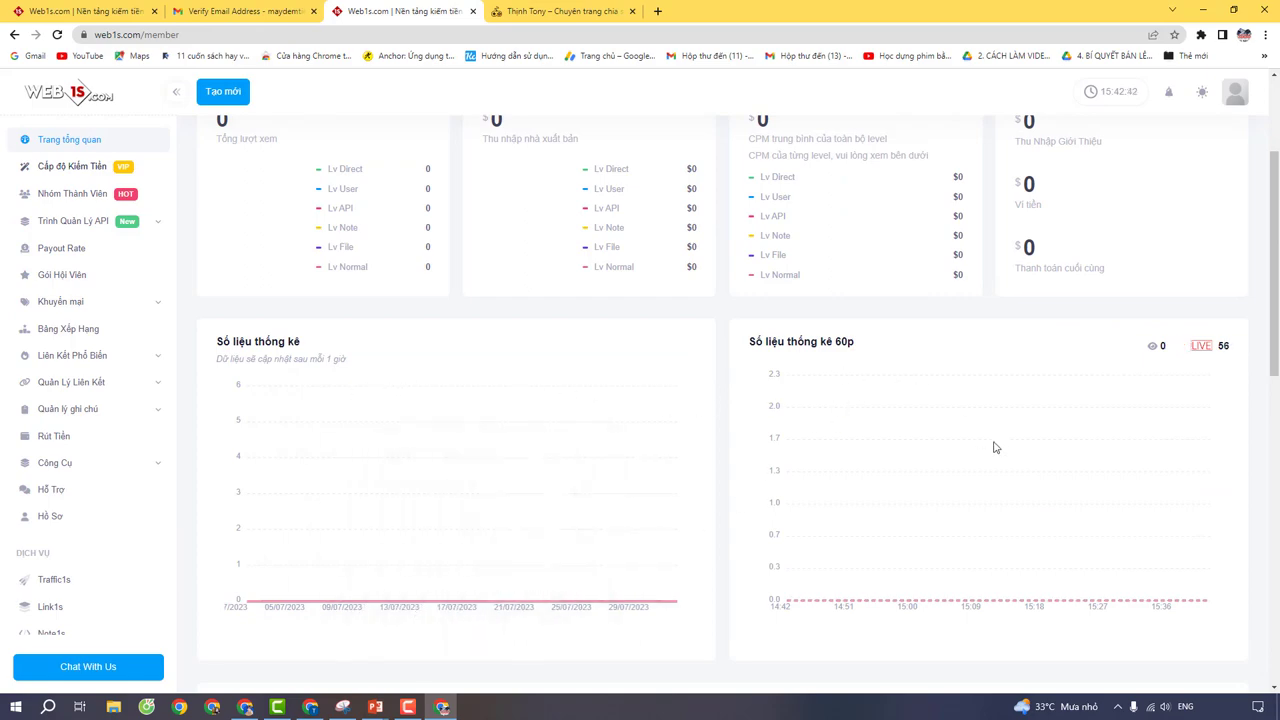
{"action": "scroll", "coordinate": [797, 491], "scroll_direction": "down", "scroll_amount": 3}
{"action": "scroll", "coordinate": [513, 518], "scroll_direction": "up", "scroll_amount": 4}
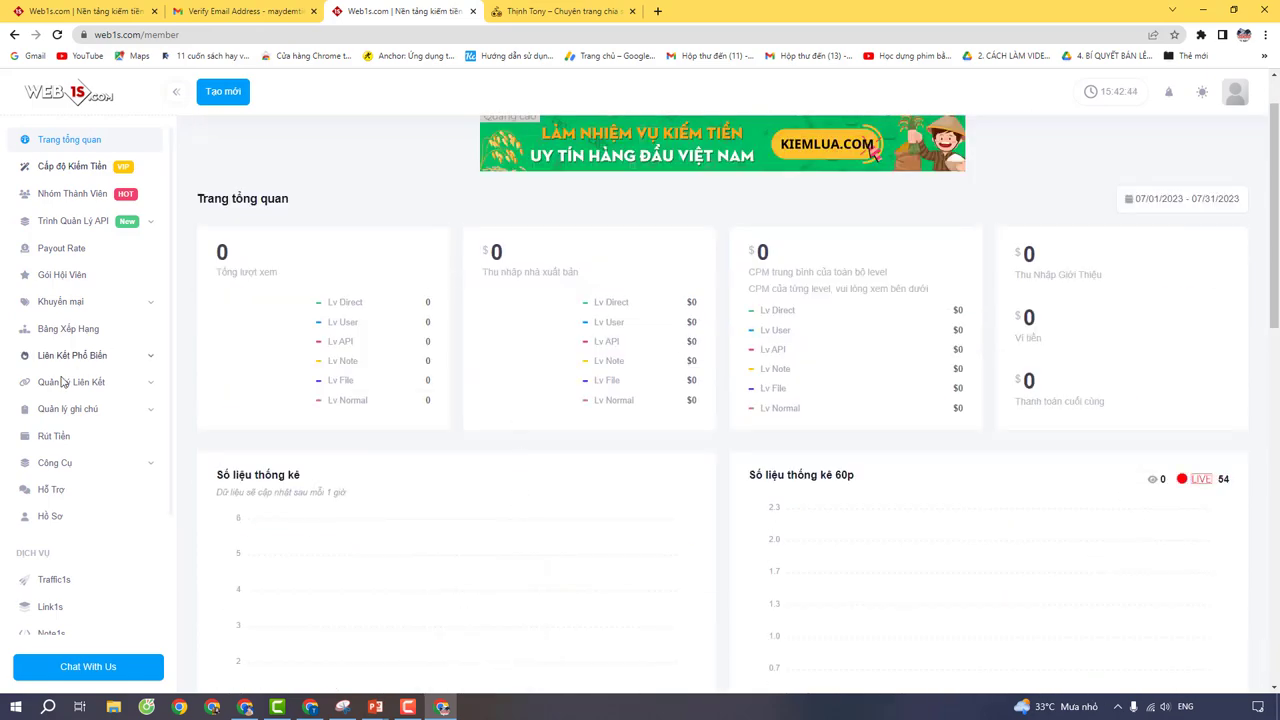
{"action": "left_click", "coordinate": [66, 448]}
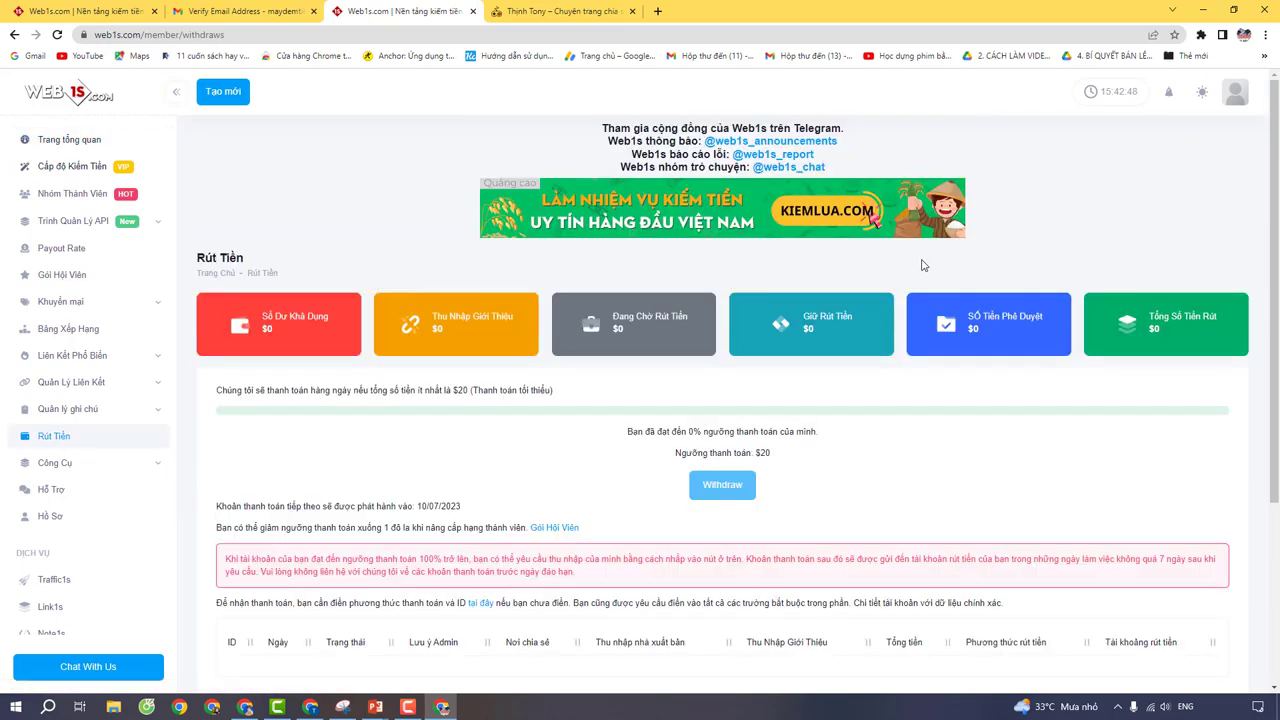
{"action": "scroll", "coordinate": [917, 265], "scroll_direction": "down", "scroll_amount": 2}
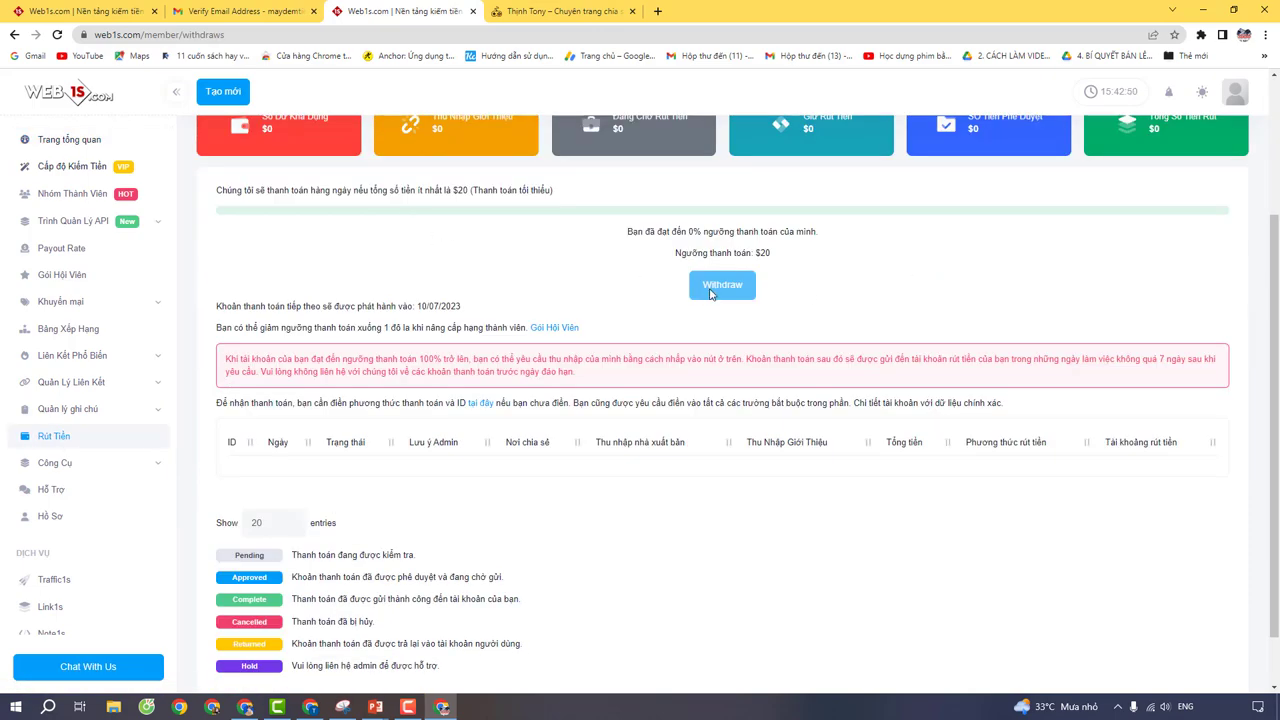
{"action": "scroll", "coordinate": [681, 303], "scroll_direction": "up", "scroll_amount": 1}
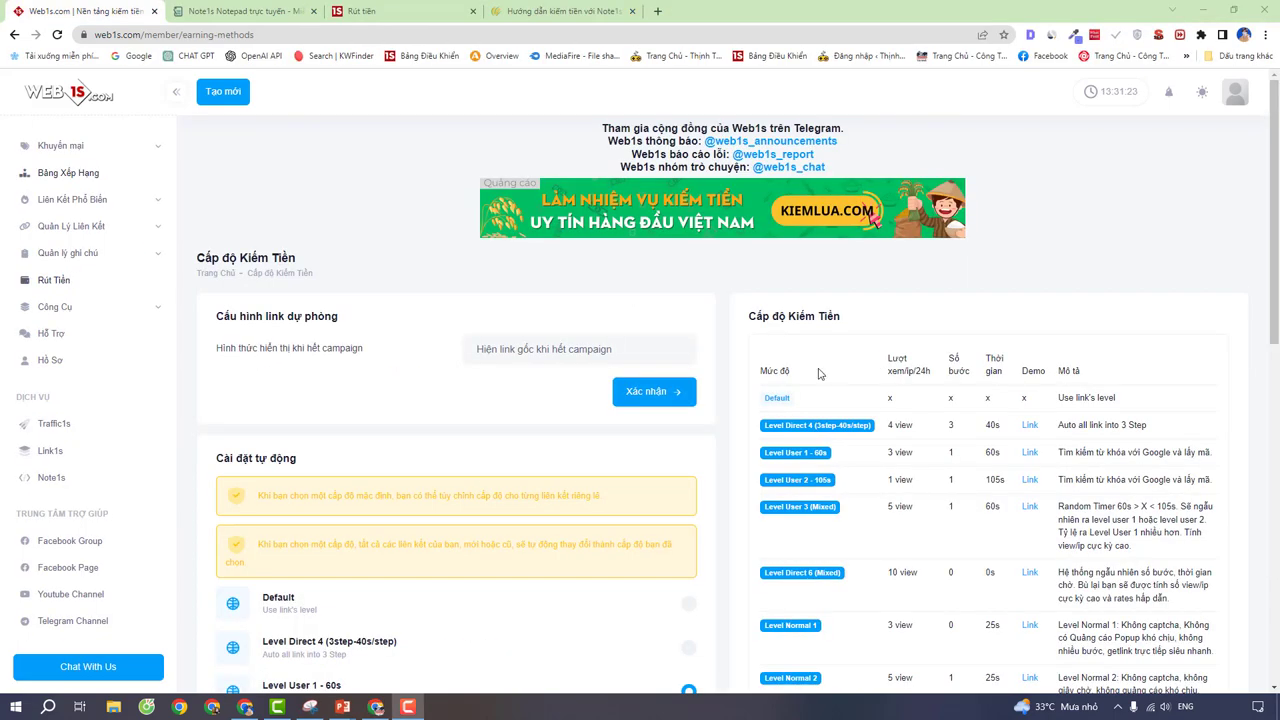
{"action": "scroll", "coordinate": [815, 373], "scroll_direction": "down", "scroll_amount": 5}
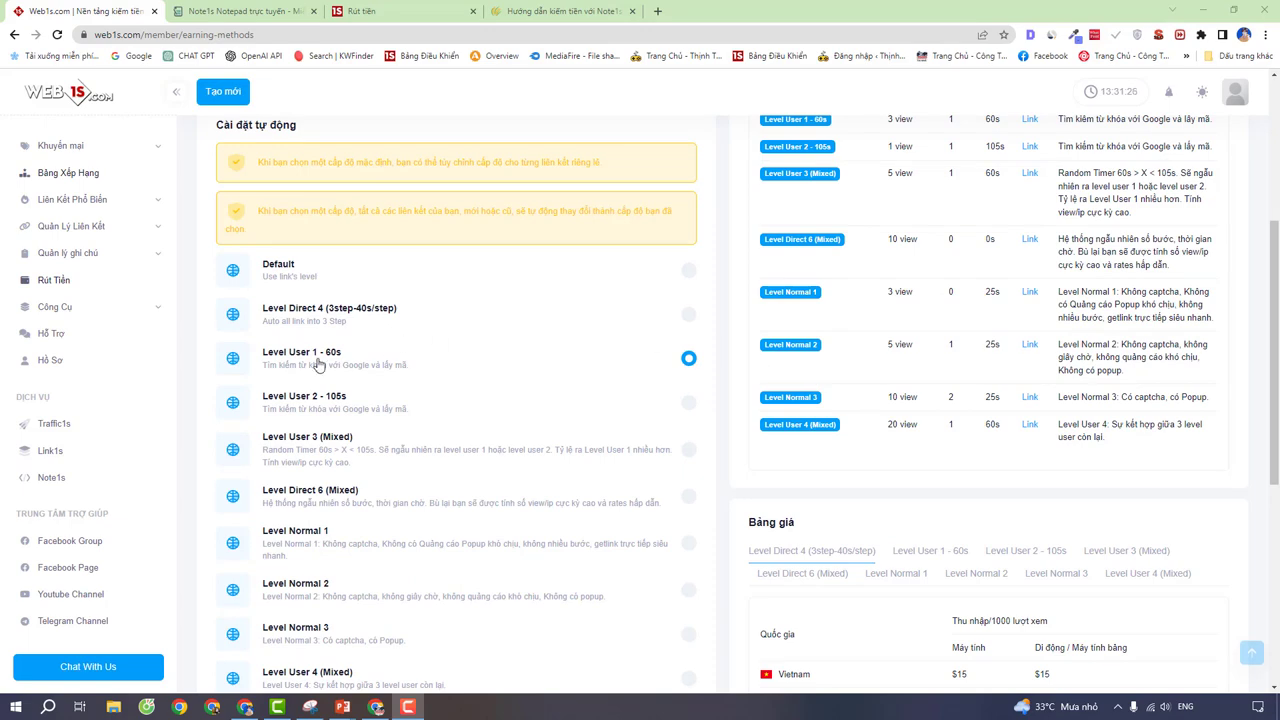
Step: Check 1 view and $0,025 on the overview, then review Rút Tiền's $0,025 balance and payment note
{"action": "scroll", "coordinate": [316, 365], "scroll_direction": "up", "scroll_amount": 5}
{"action": "left_click", "coordinate": [75, 139]}
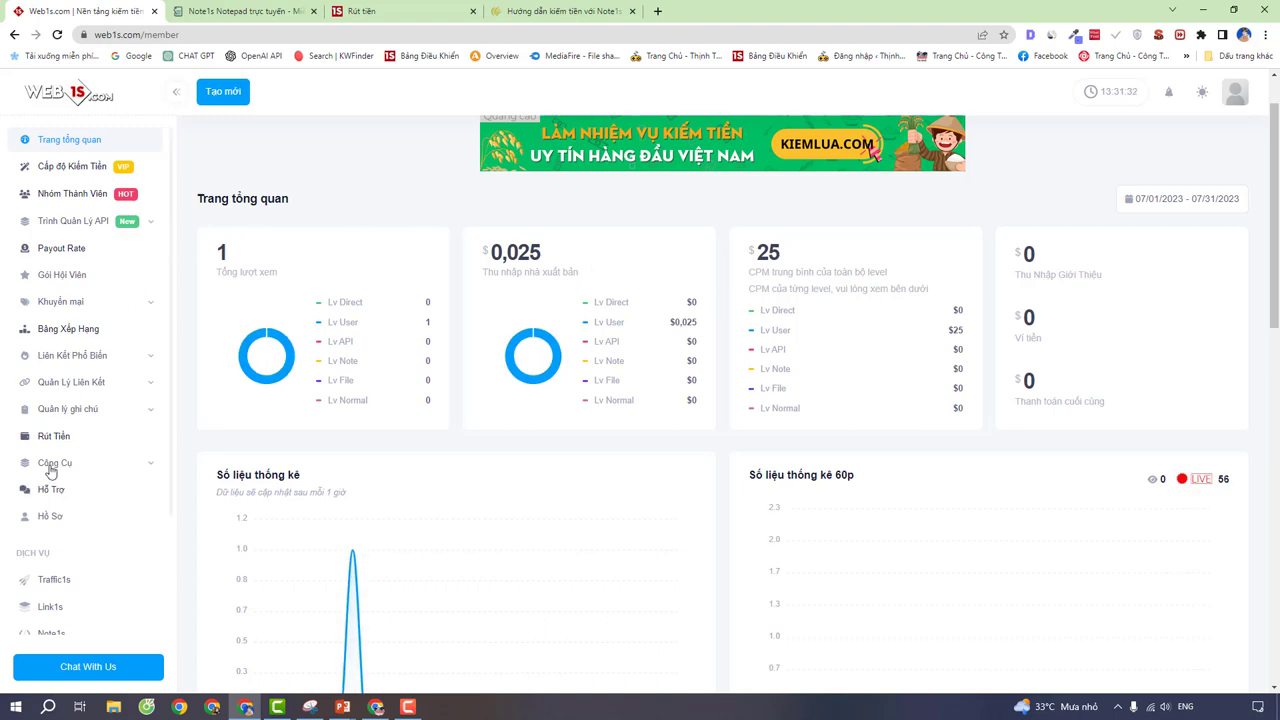
{"action": "left_click", "coordinate": [54, 440]}
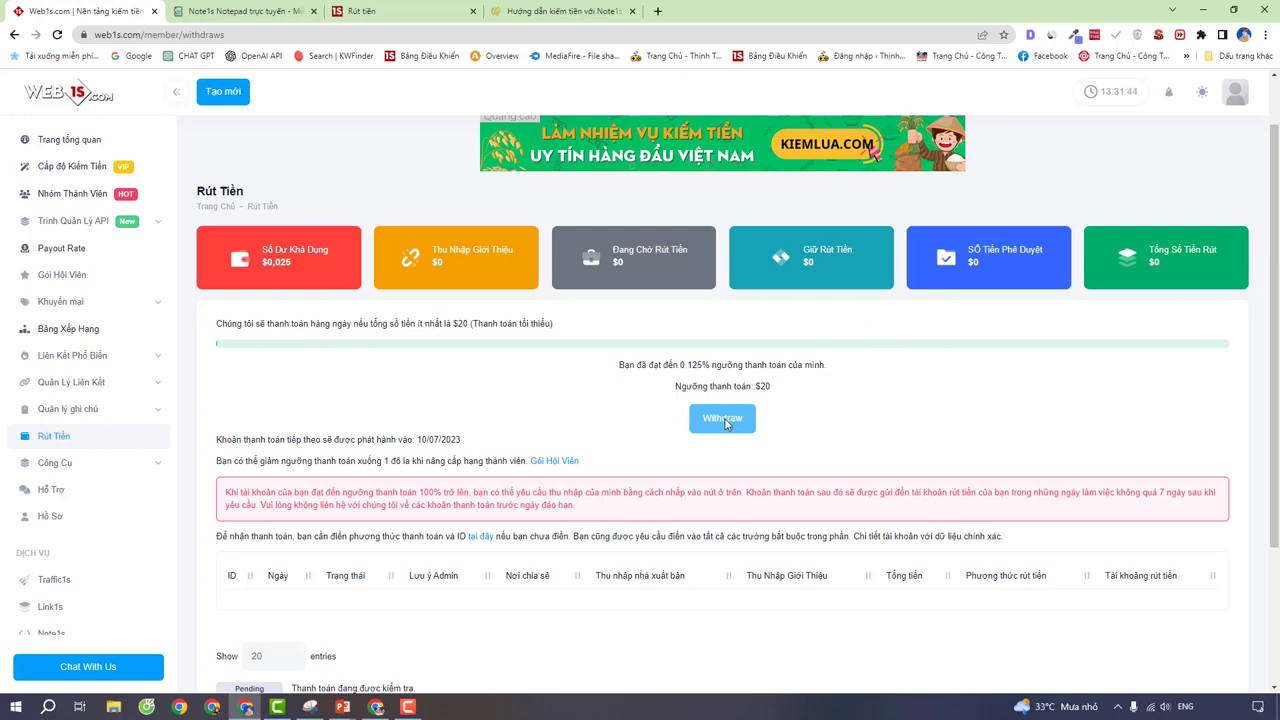
{"action": "scroll", "coordinate": [725, 423], "scroll_direction": "down", "scroll_amount": 1}
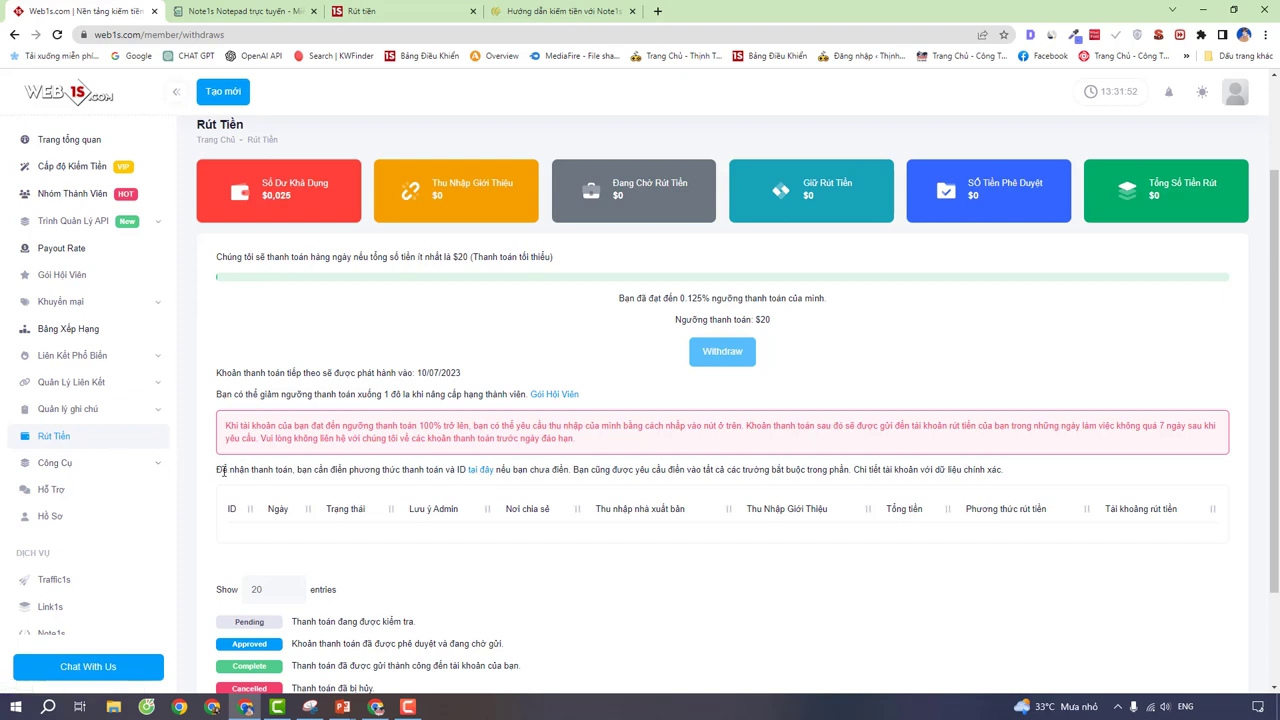
{"action": "left_click_drag", "start_coordinate": [224, 471], "coordinate": [582, 472]}
{"action": "left_click", "coordinate": [548, 467]}
{"action": "scroll", "coordinate": [483, 480], "scroll_direction": "down", "scroll_amount": 2}
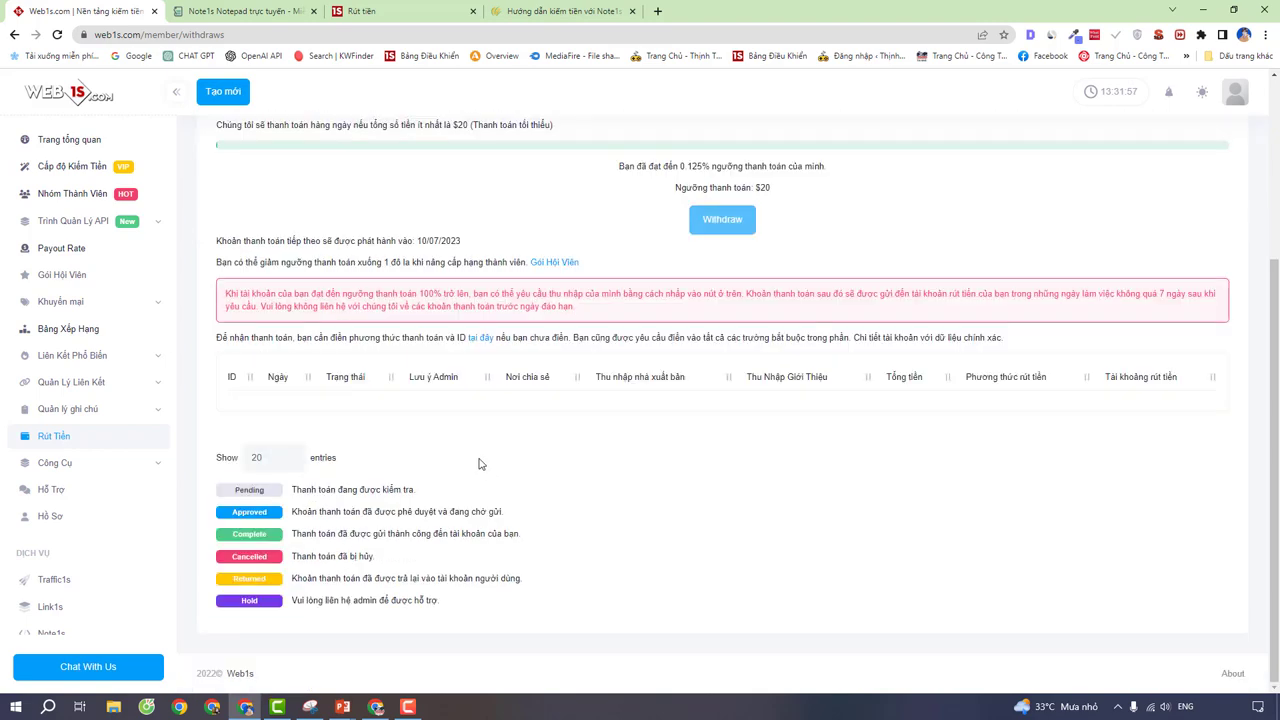
Step: Open the profile page and replace the Name field with the owner's full name
{"action": "left_click", "coordinate": [481, 341]}
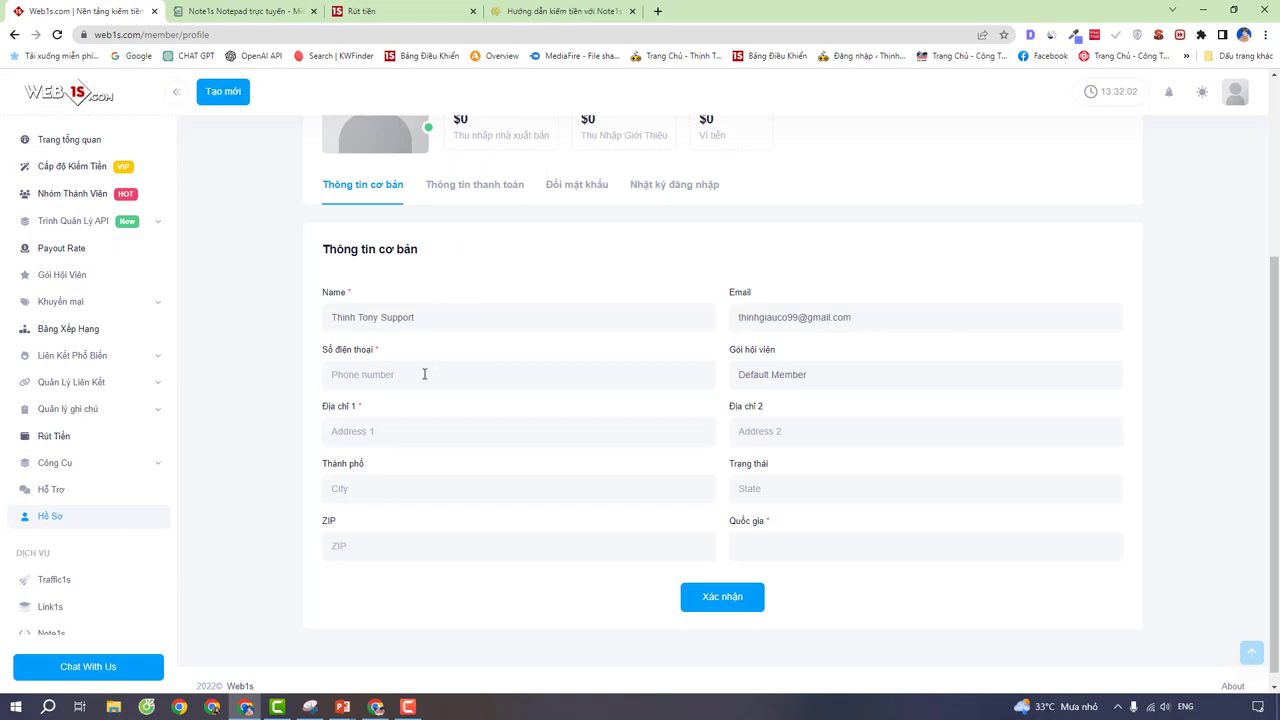
{"action": "left_click_drag", "start_coordinate": [418, 318], "coordinate": [294, 316]}
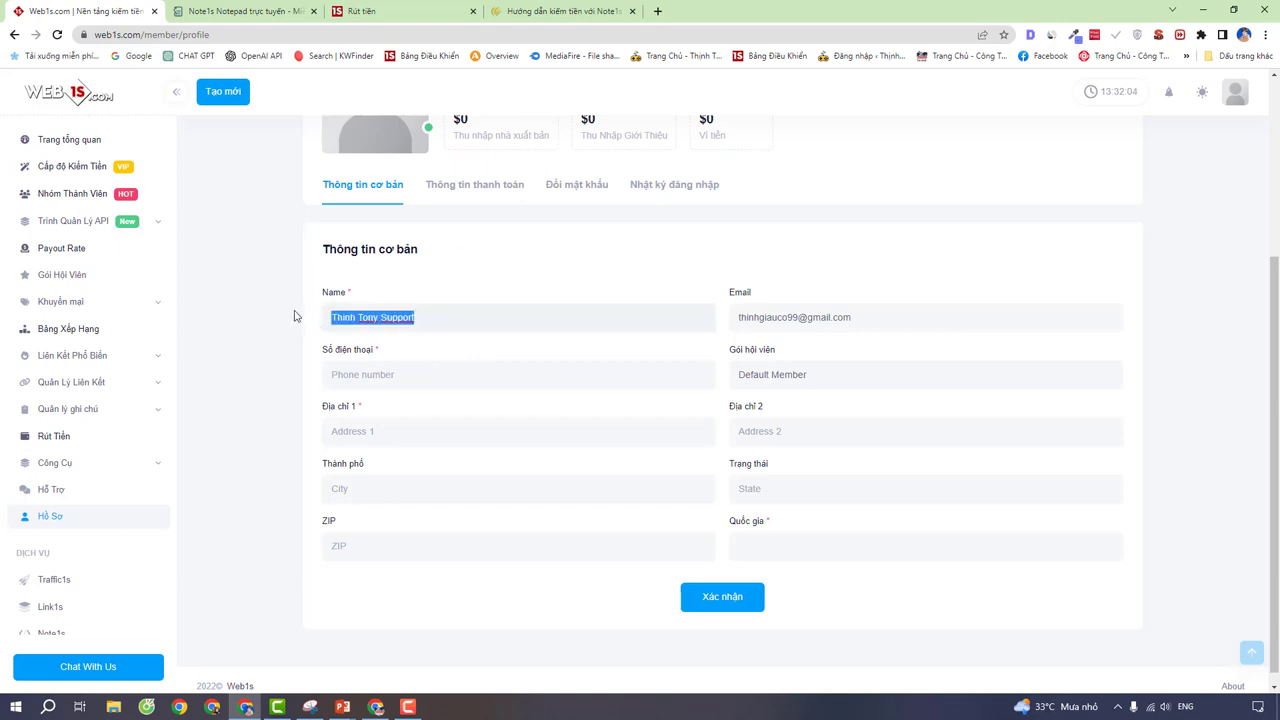
{"action": "key", "text": "BackSpace"}
{"action": "type", "text": "r"}
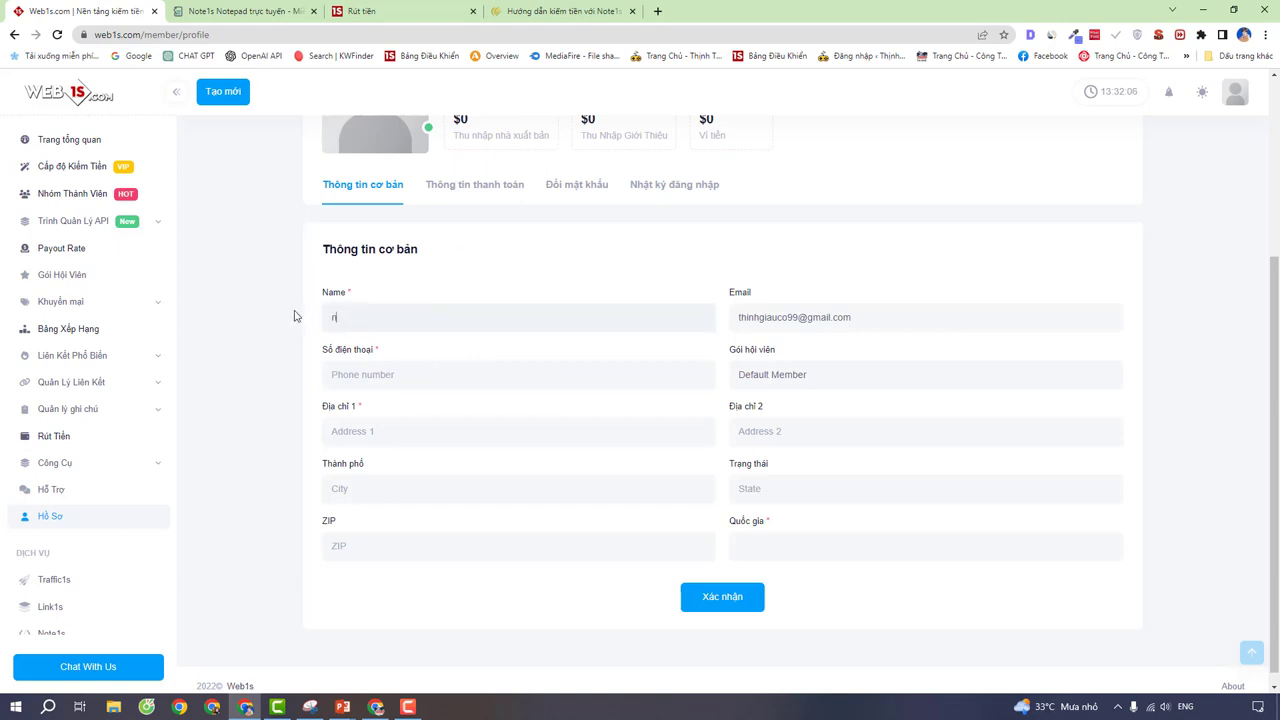
{"action": "key", "text": "BackSpace"}
Step: Step through the phone, address, country and ZIP fields, then bring up the other browser window
{"action": "left_click", "coordinate": [375, 376]}
{"action": "left_click", "coordinate": [390, 432]}
{"action": "left_click", "coordinate": [770, 548]}
{"action": "left_click", "coordinate": [698, 487]}
{"action": "double_click", "coordinate": [329, 521]}
{"action": "left_click", "coordinate": [375, 707]}
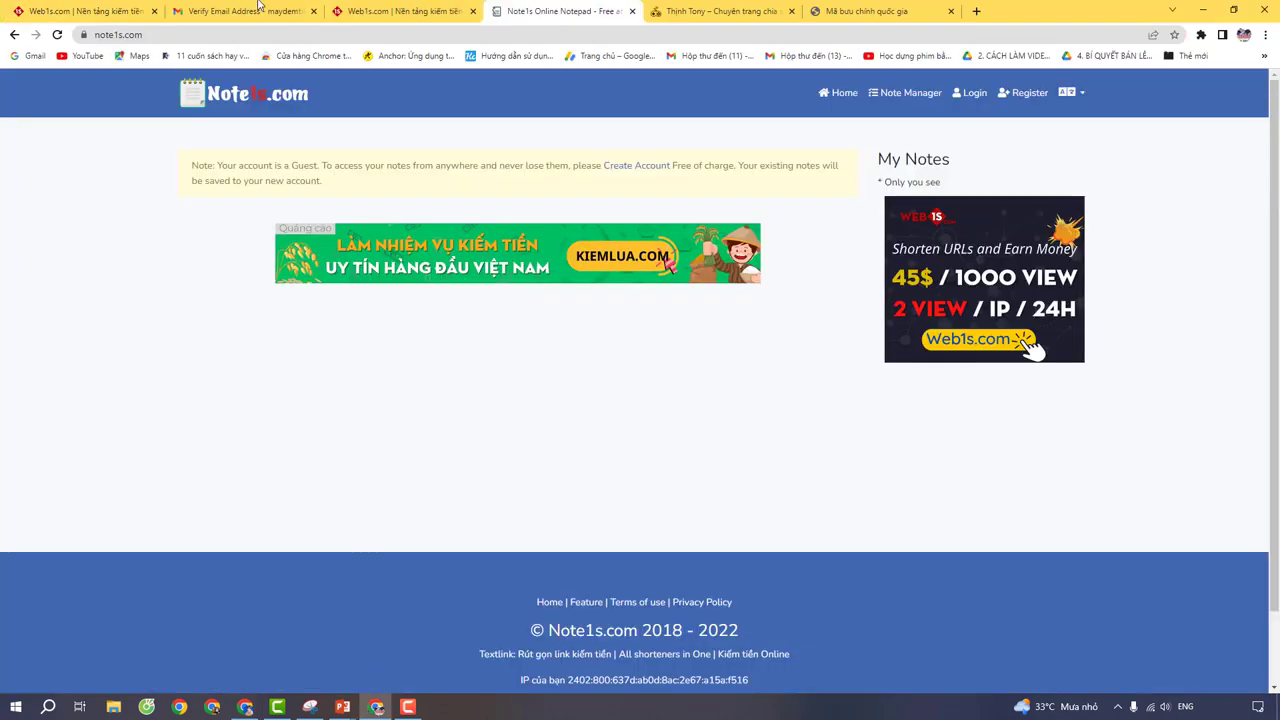
Step: Search 'mã code bưu chính', consult the IMTA table of the 63 provinces' ZIP codes, then return
{"action": "left_click", "coordinate": [258, 11]}
{"action": "left_click", "coordinate": [270, 37]}
{"action": "type", "text": "mã code"}
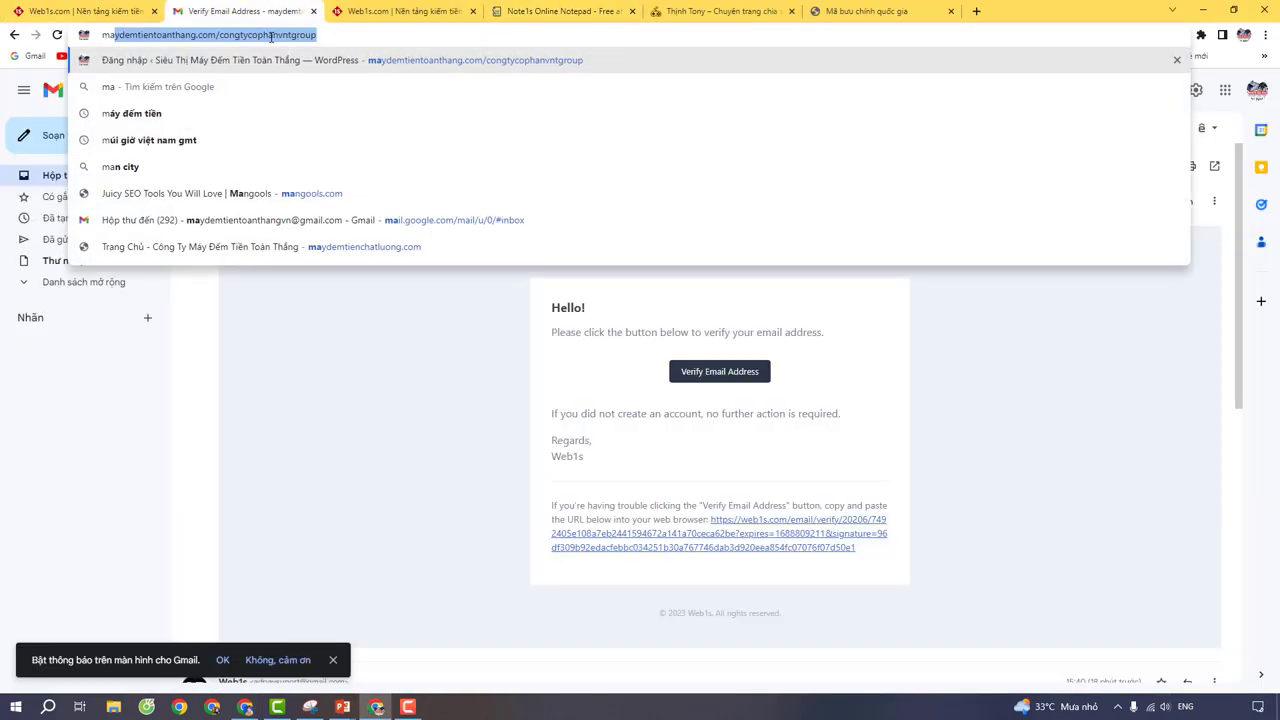
{"action": "type", "text": " bưu chính"}
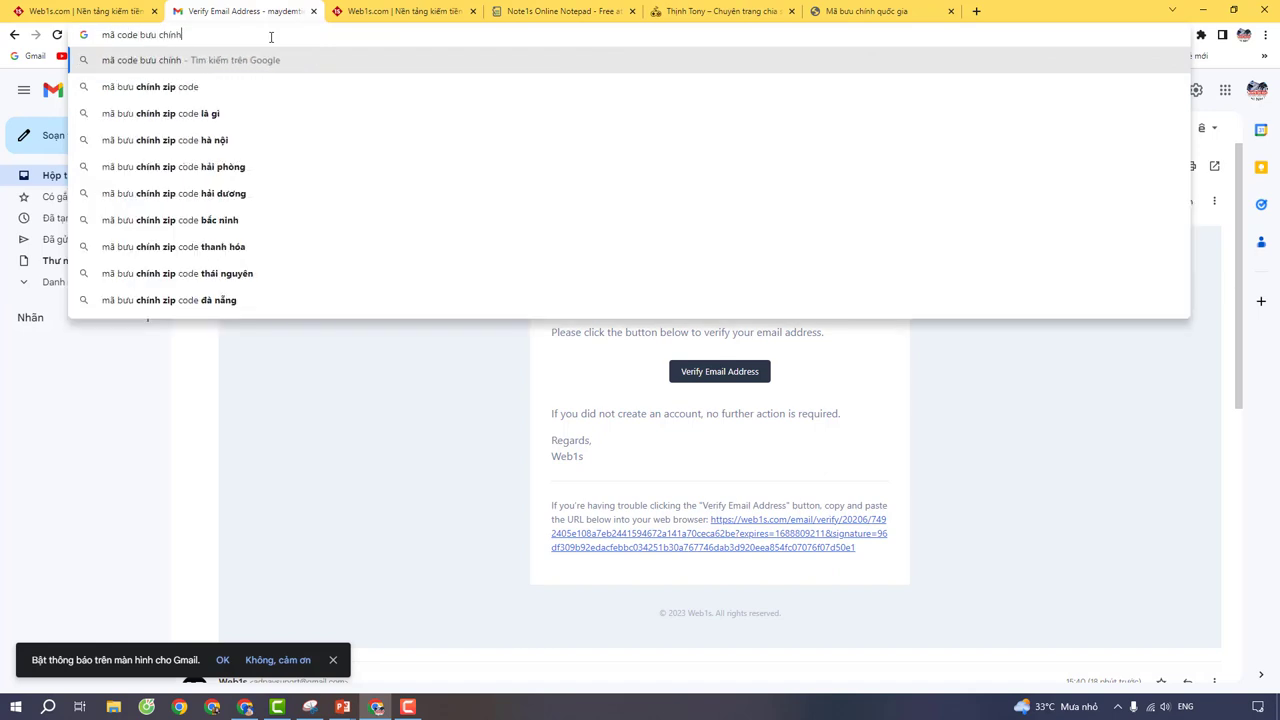
{"action": "key", "text": "Return"}
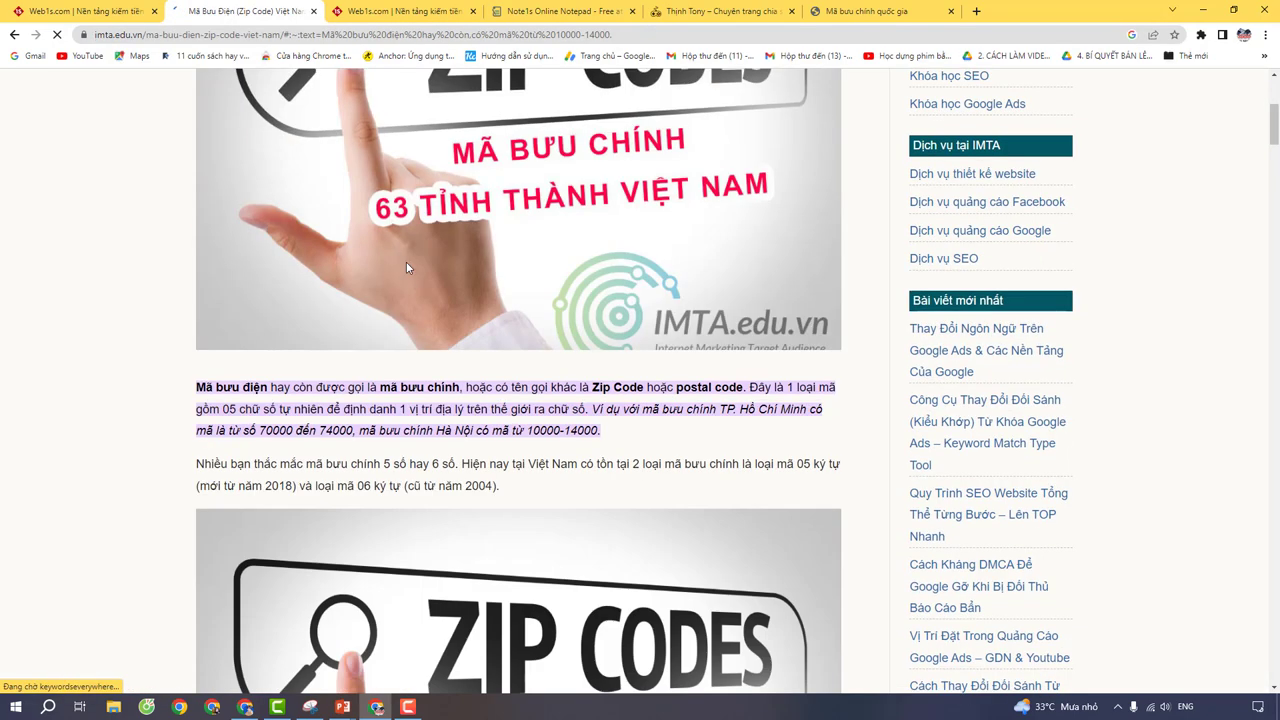
{"action": "scroll", "coordinate": [406, 262], "scroll_direction": "down", "scroll_amount": 8}
{"action": "scroll", "coordinate": [428, 362], "scroll_direction": "down", "scroll_amount": 13}
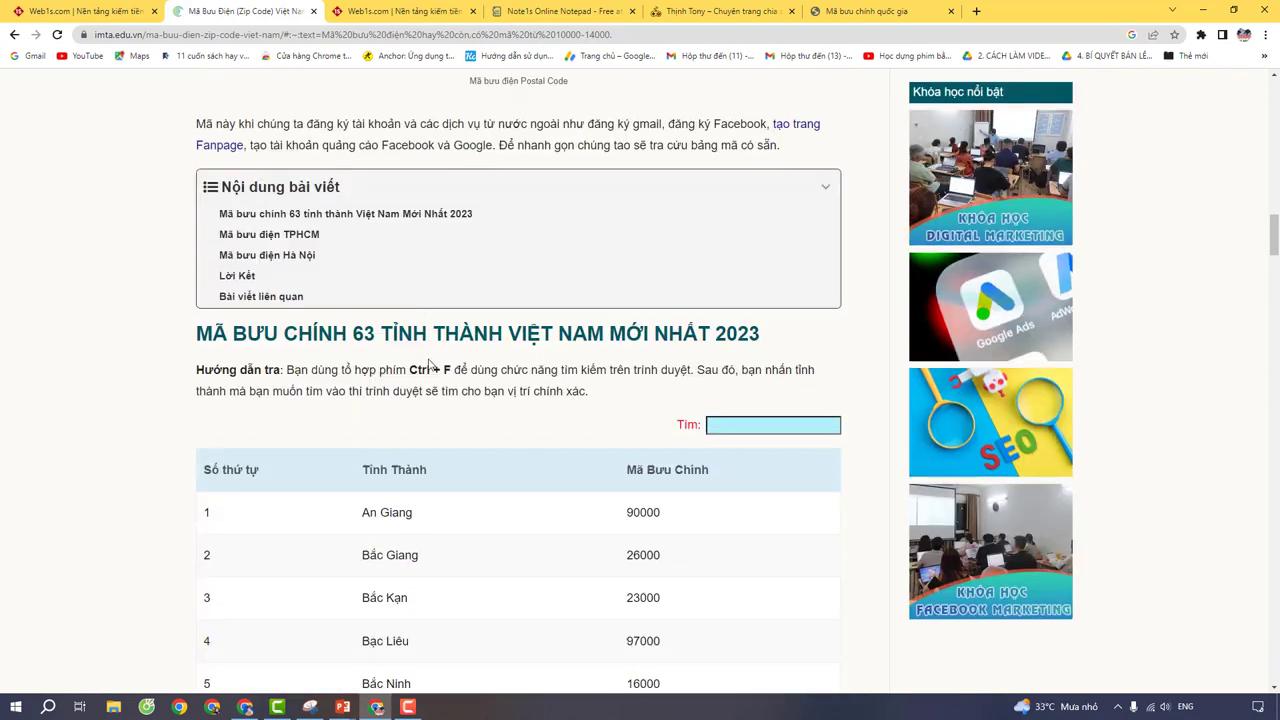
{"action": "scroll", "coordinate": [641, 287], "scroll_direction": "down", "scroll_amount": 12}
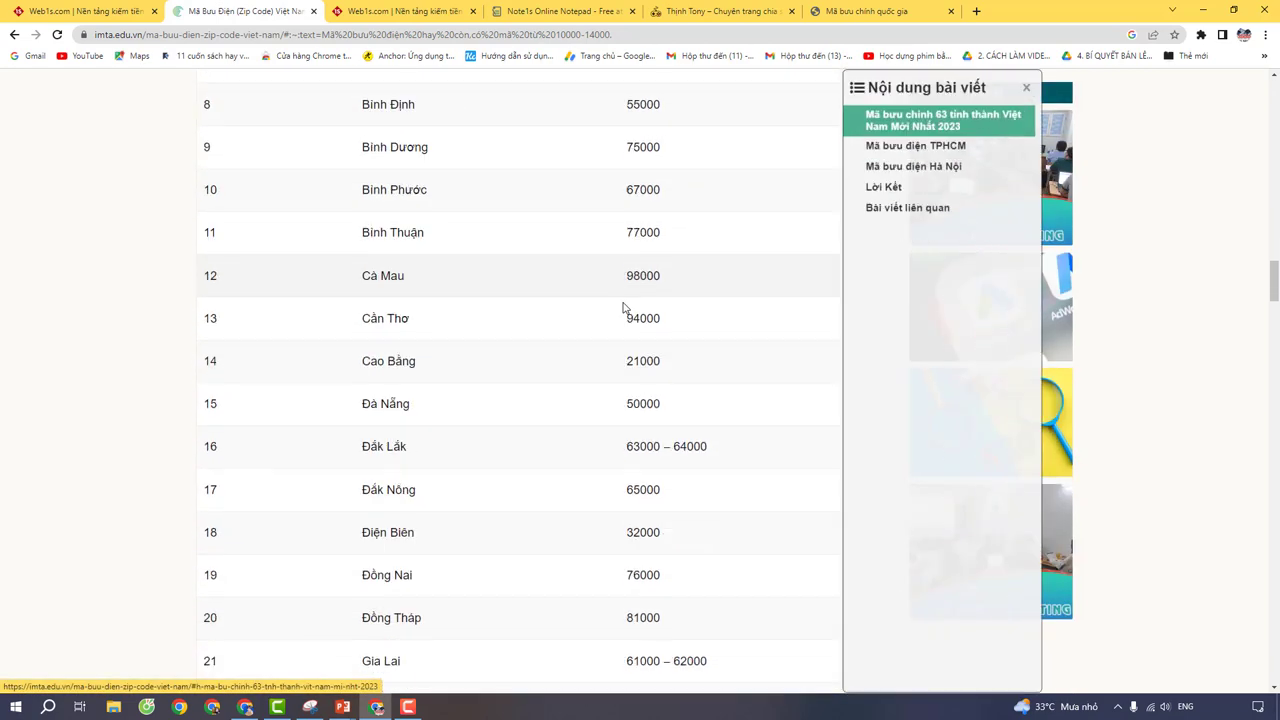
{"action": "scroll", "coordinate": [623, 344], "scroll_direction": "down", "scroll_amount": 2}
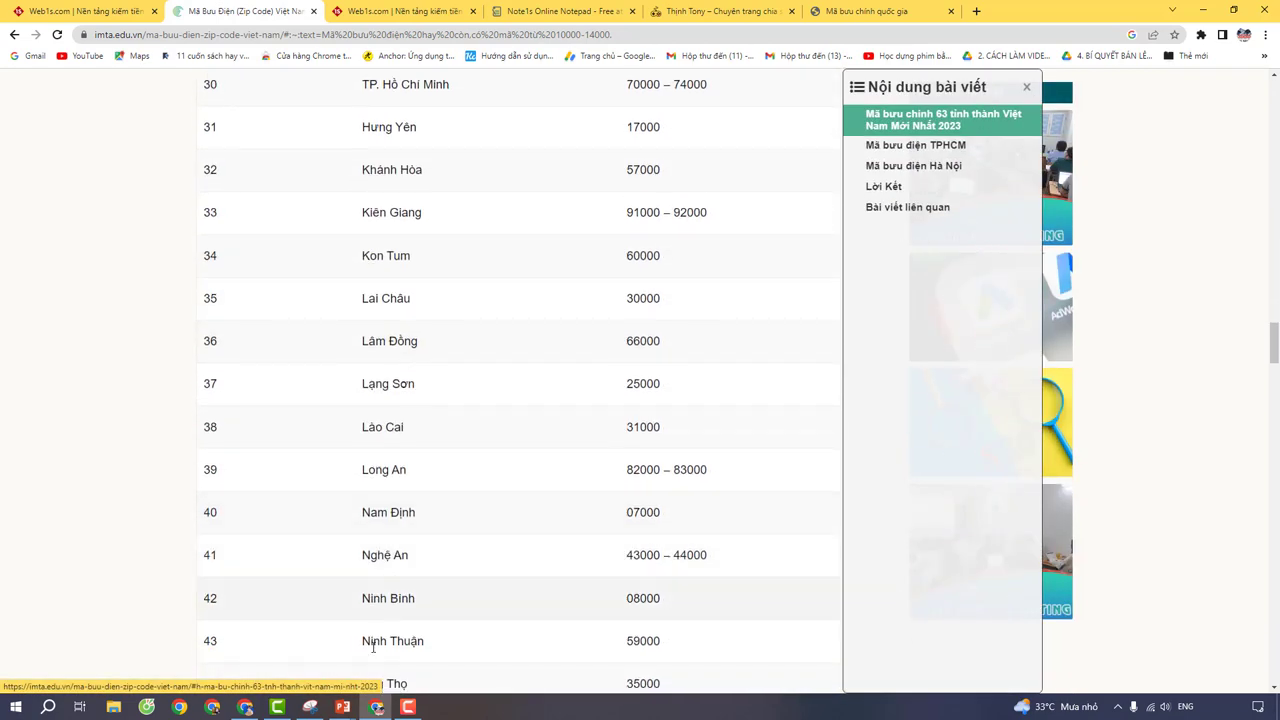
{"action": "left_click", "coordinate": [245, 707]}
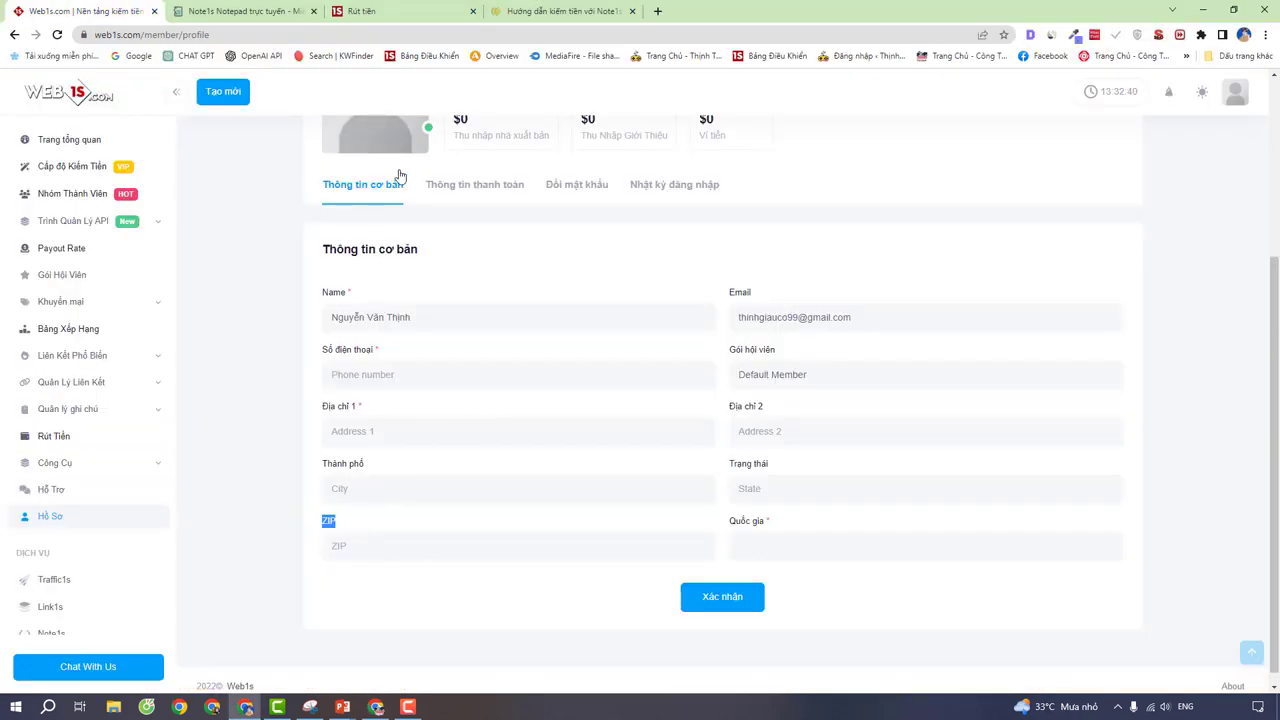
Step: Open Thông tin thanh toán, review the nine $20.00-minimum withdrawal methods, and expand the payment method list
{"action": "scroll", "coordinate": [466, 214], "scroll_direction": "up", "scroll_amount": 1}
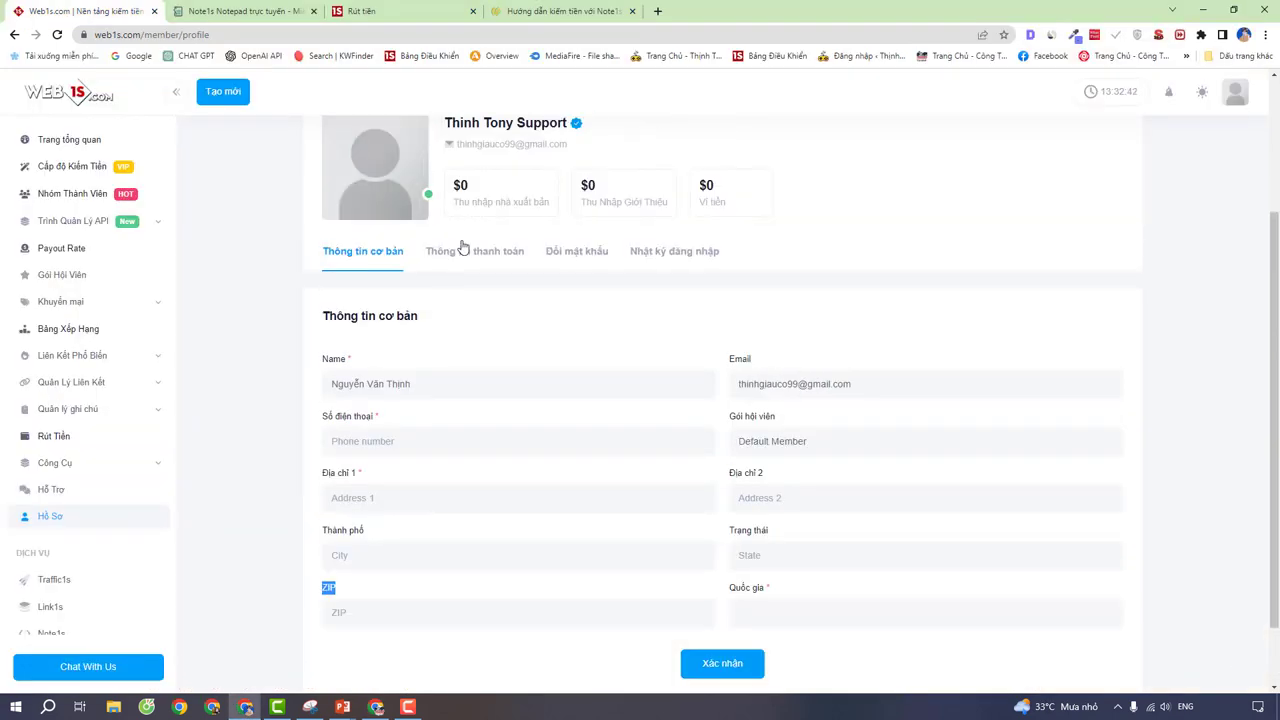
{"action": "left_click", "coordinate": [463, 247]}
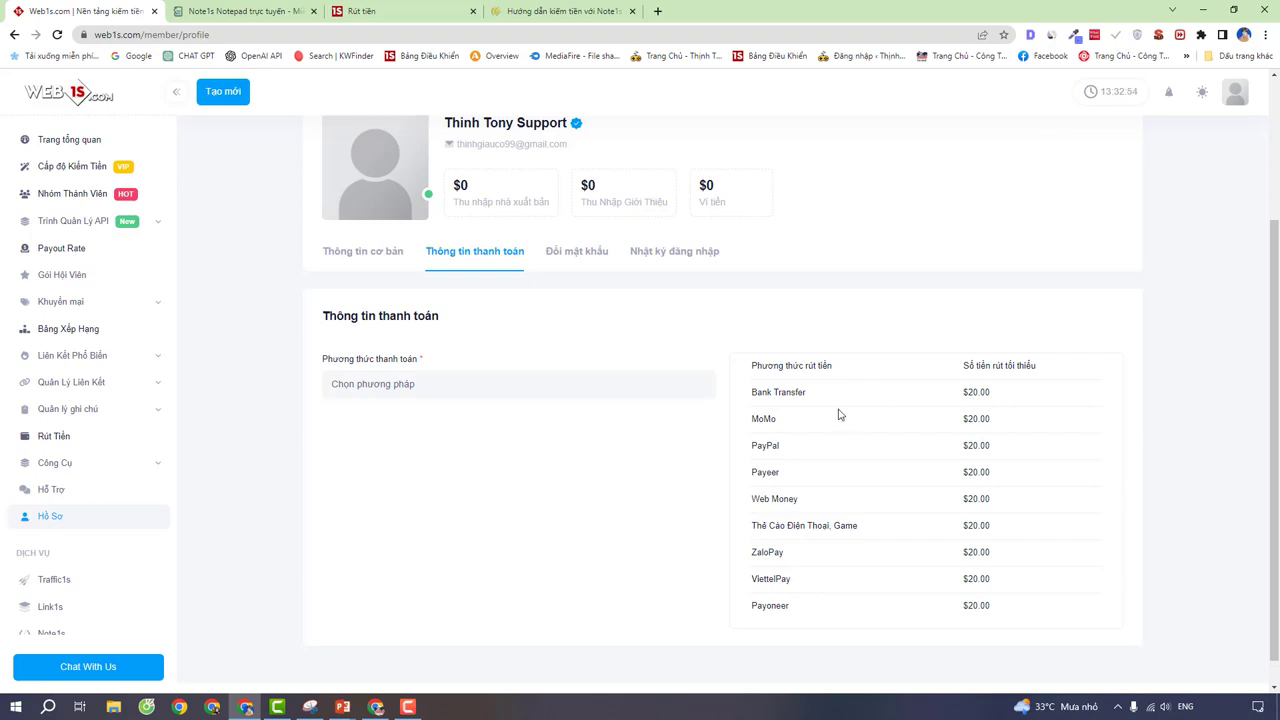
{"action": "left_click_drag", "start_coordinate": [780, 420], "coordinate": [749, 422]}
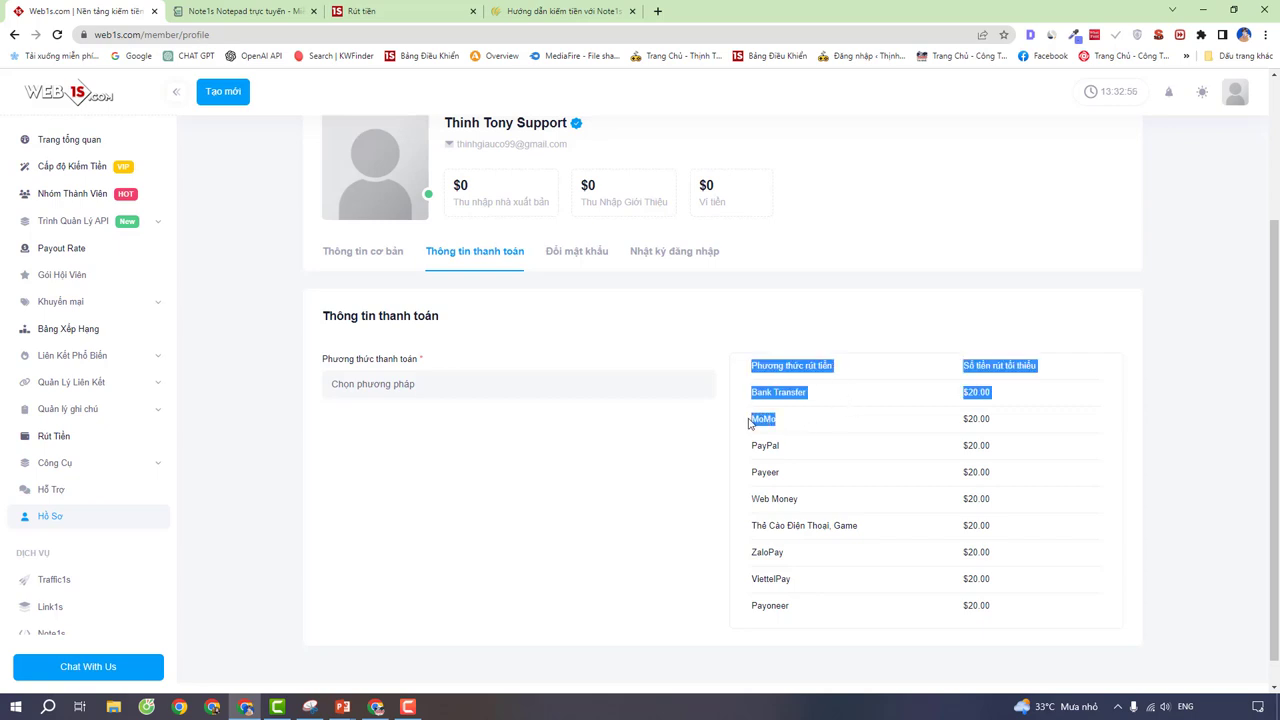
{"action": "left_click", "coordinate": [778, 427]}
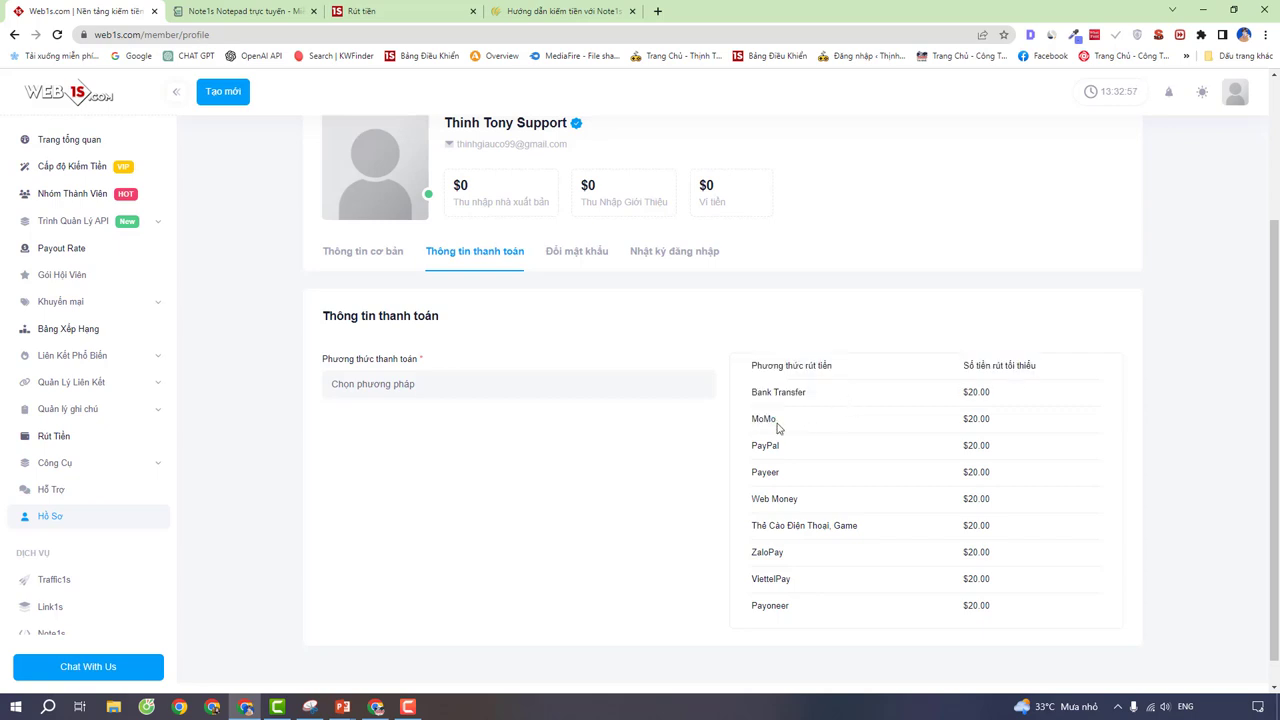
{"action": "left_click_drag", "start_coordinate": [781, 551], "coordinate": [737, 577]}
{"action": "left_click", "coordinate": [785, 577]}
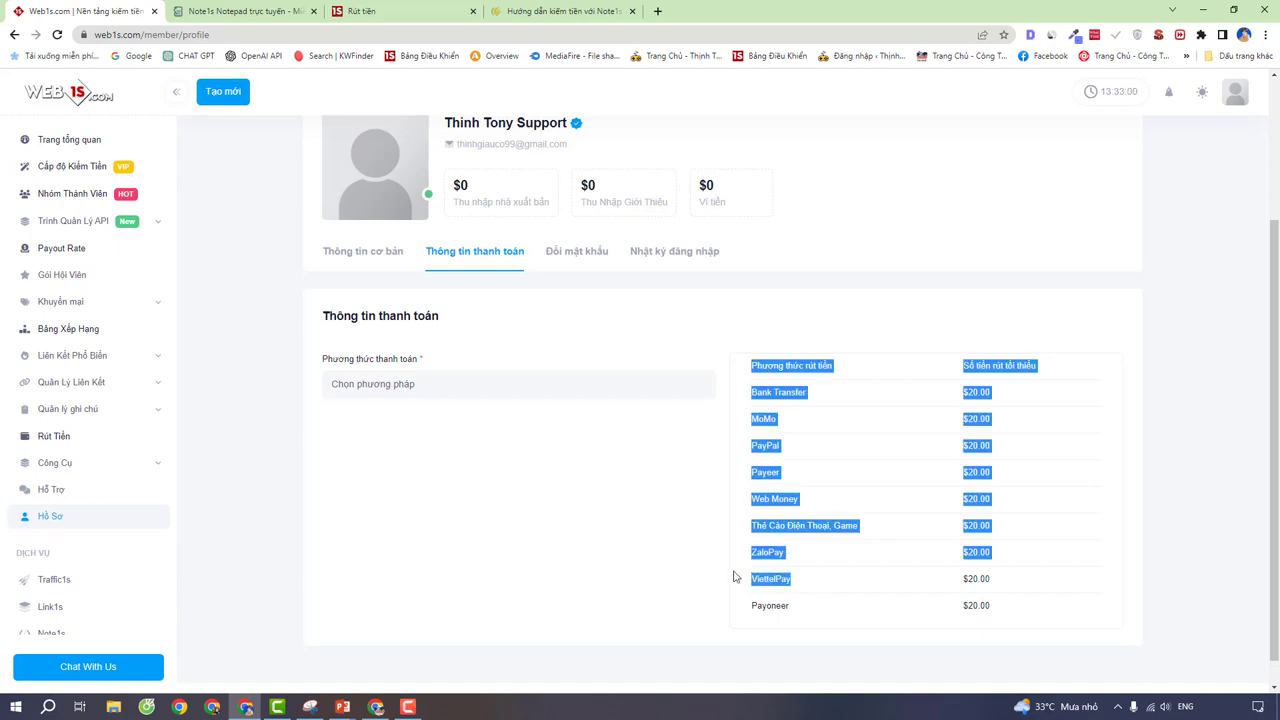
{"action": "left_click", "coordinate": [737, 577]}
{"action": "left_click", "coordinate": [467, 383]}
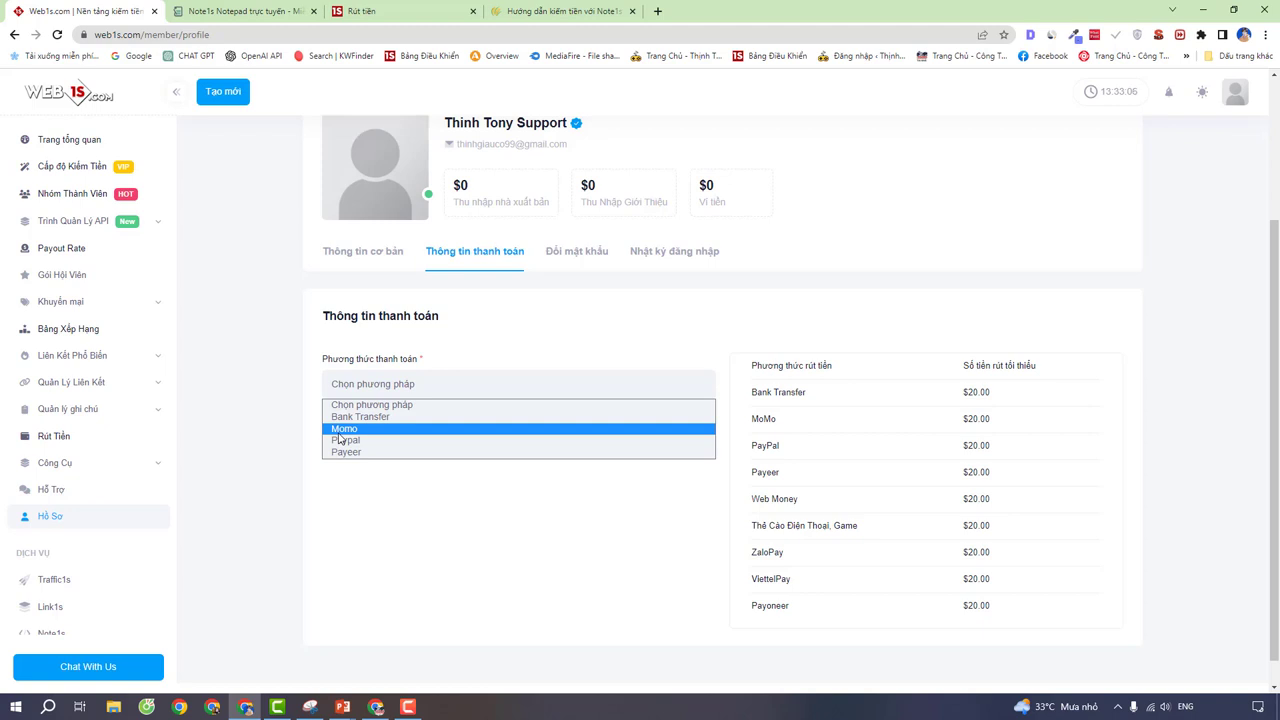
Step: Save Momo as the payment method with a MoMo phone number entered
{"action": "left_click", "coordinate": [340, 431]}
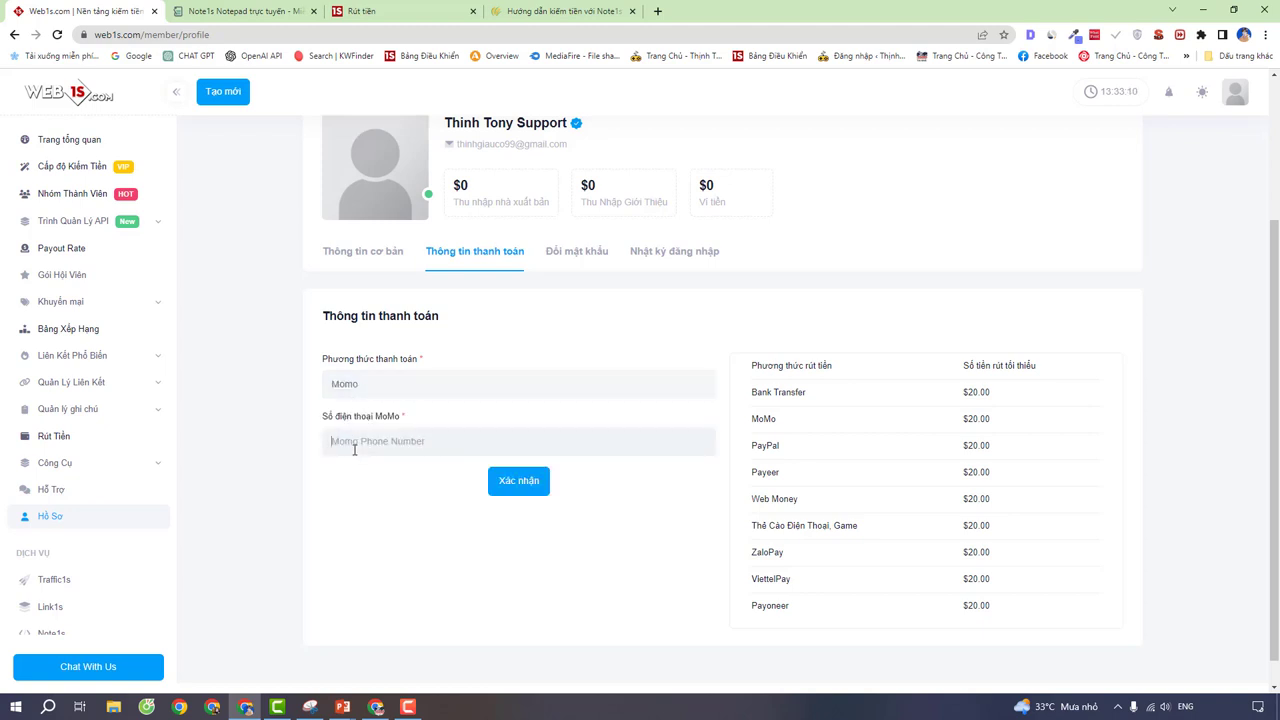
{"action": "left_click", "coordinate": [516, 486]}
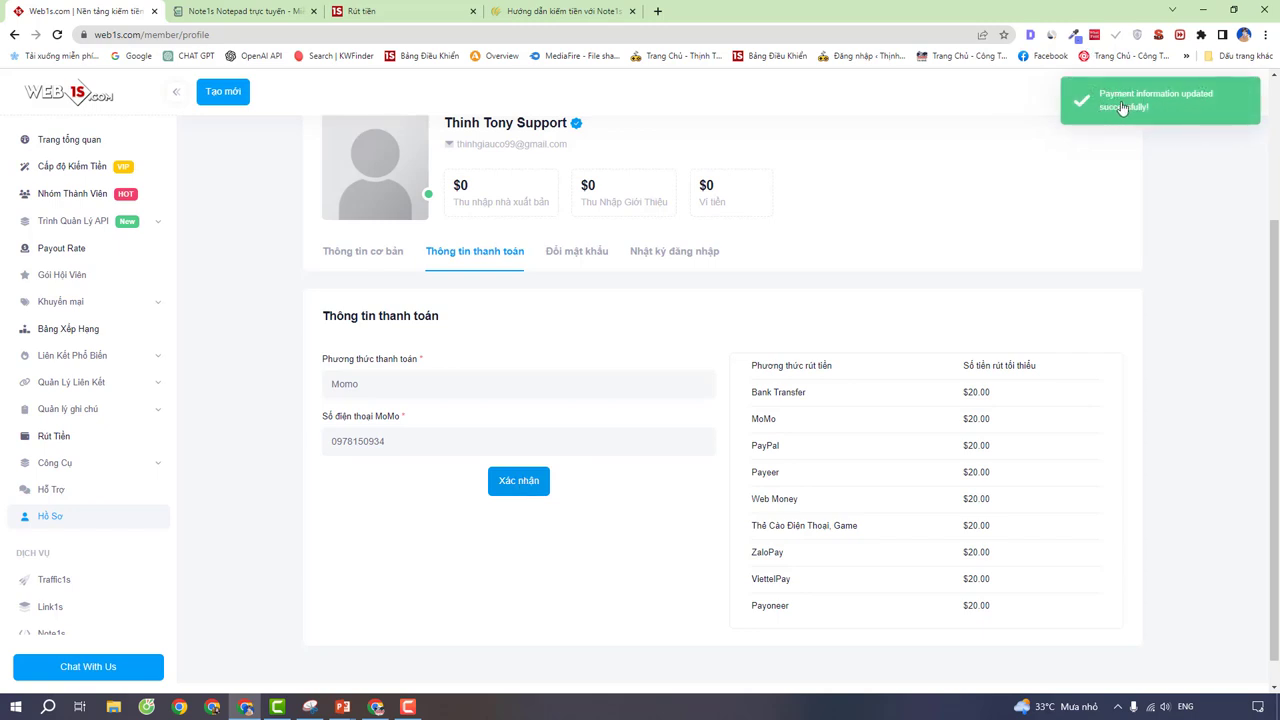
{"action": "left_click", "coordinate": [407, 378]}
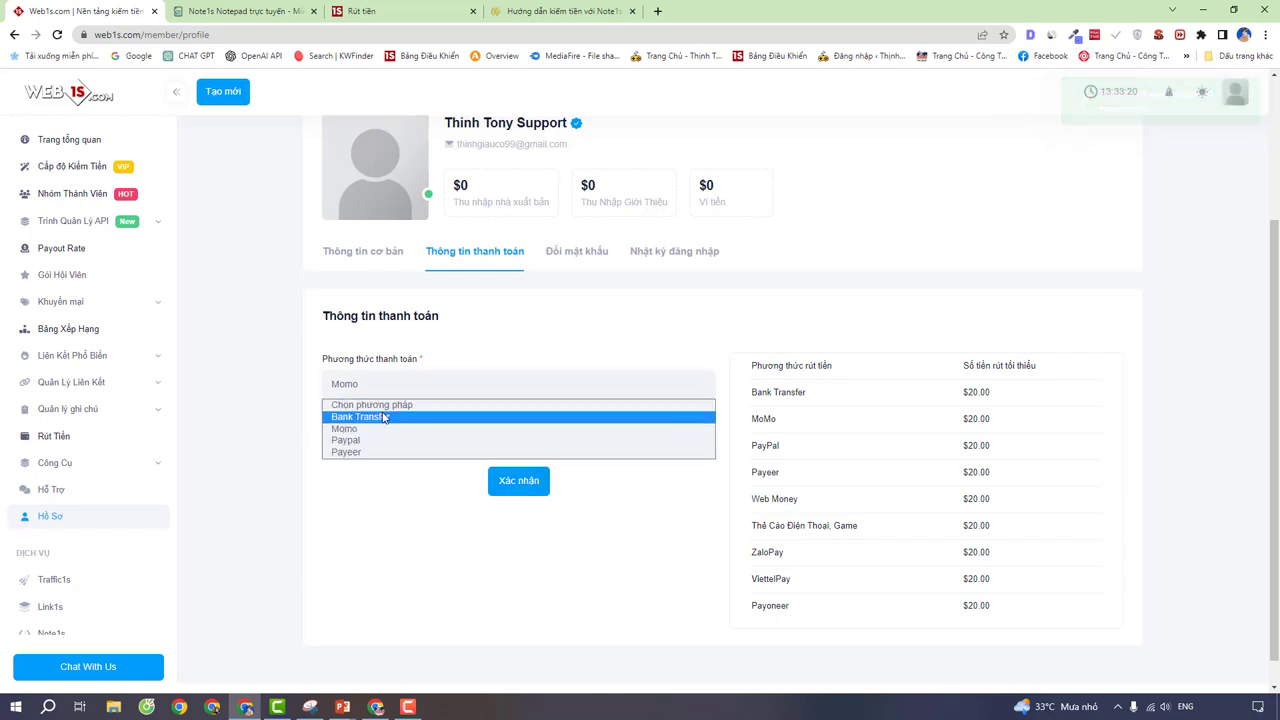
Step: Choose Bank Transfer with Techcombank and paste in the account holder's name copied from the withdrawals page
{"action": "left_click", "coordinate": [384, 417]}
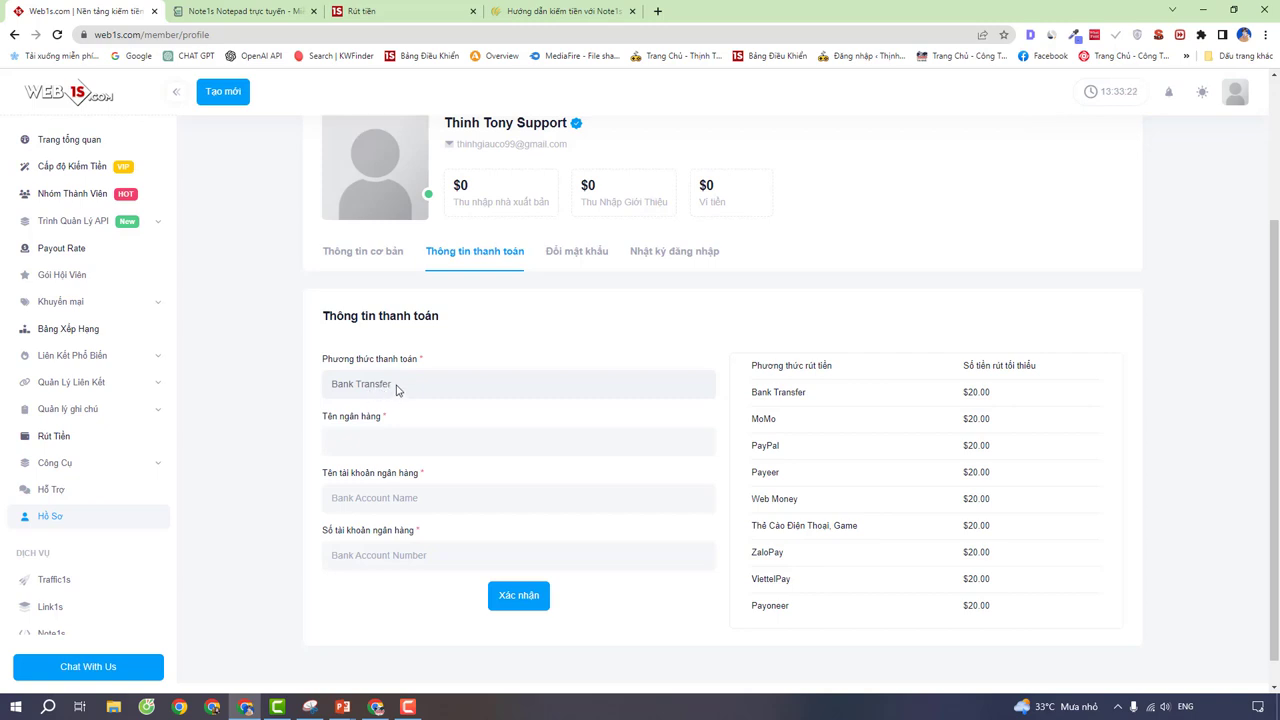
{"action": "left_click", "coordinate": [376, 432]}
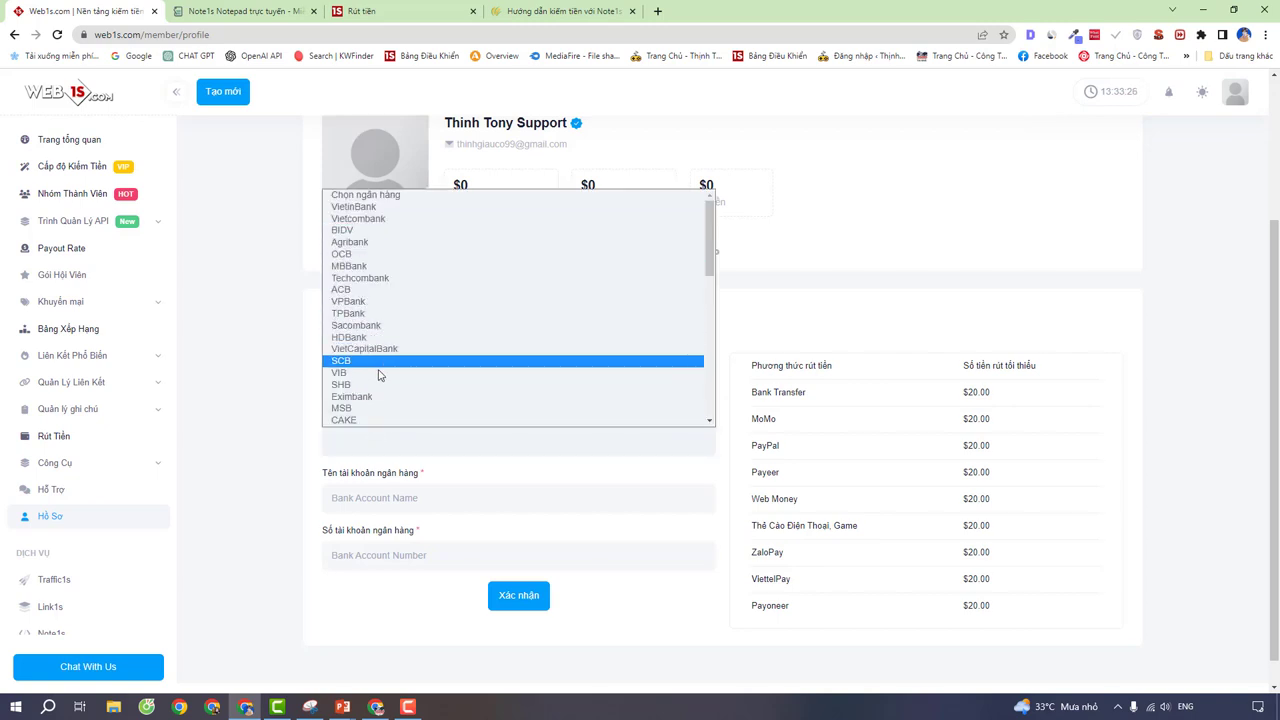
{"action": "left_click", "coordinate": [374, 278]}
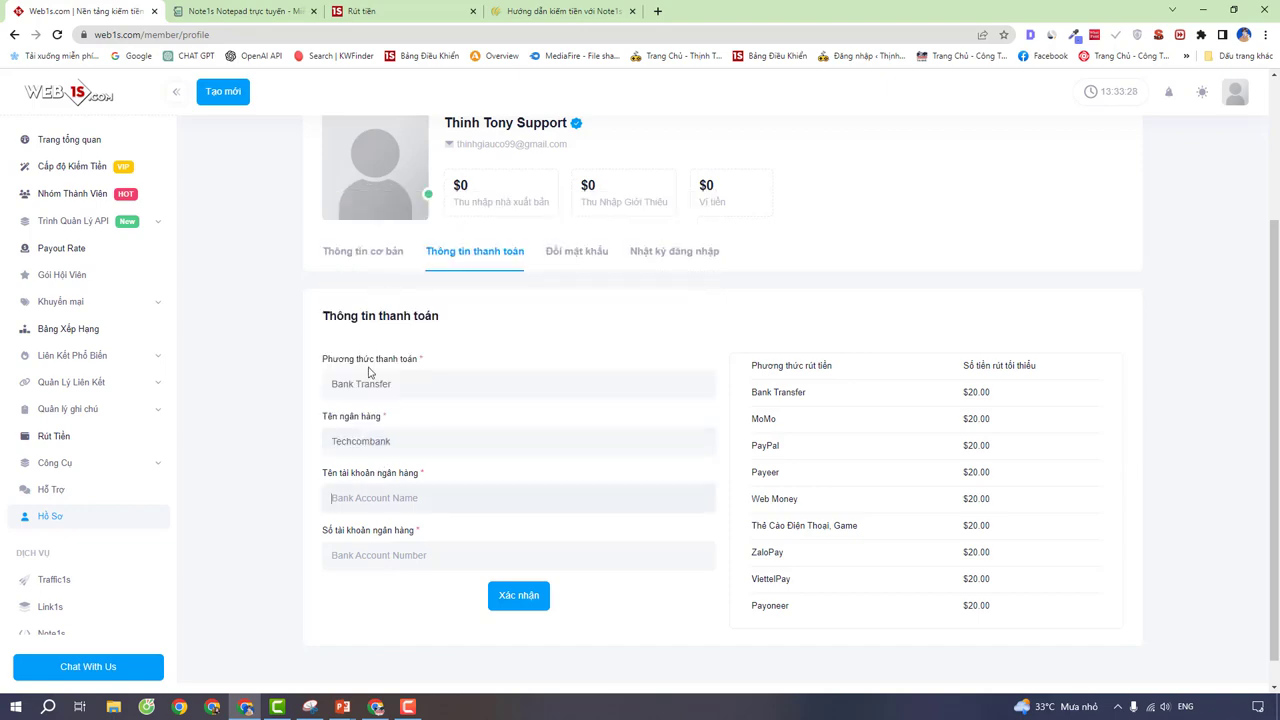
{"action": "left_click", "coordinate": [360, 11]}
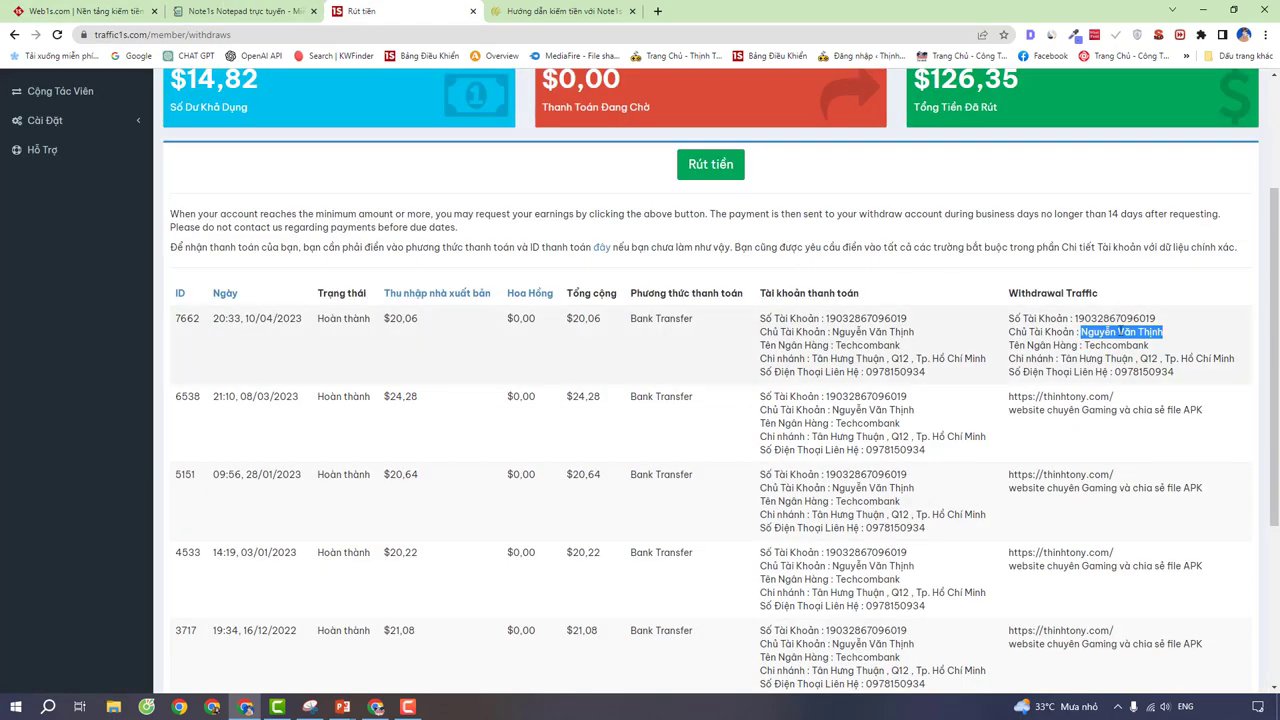
{"action": "right_click", "coordinate": [1122, 334]}
{"action": "left_click", "coordinate": [1142, 350]}
{"action": "left_click", "coordinate": [105, 11]}
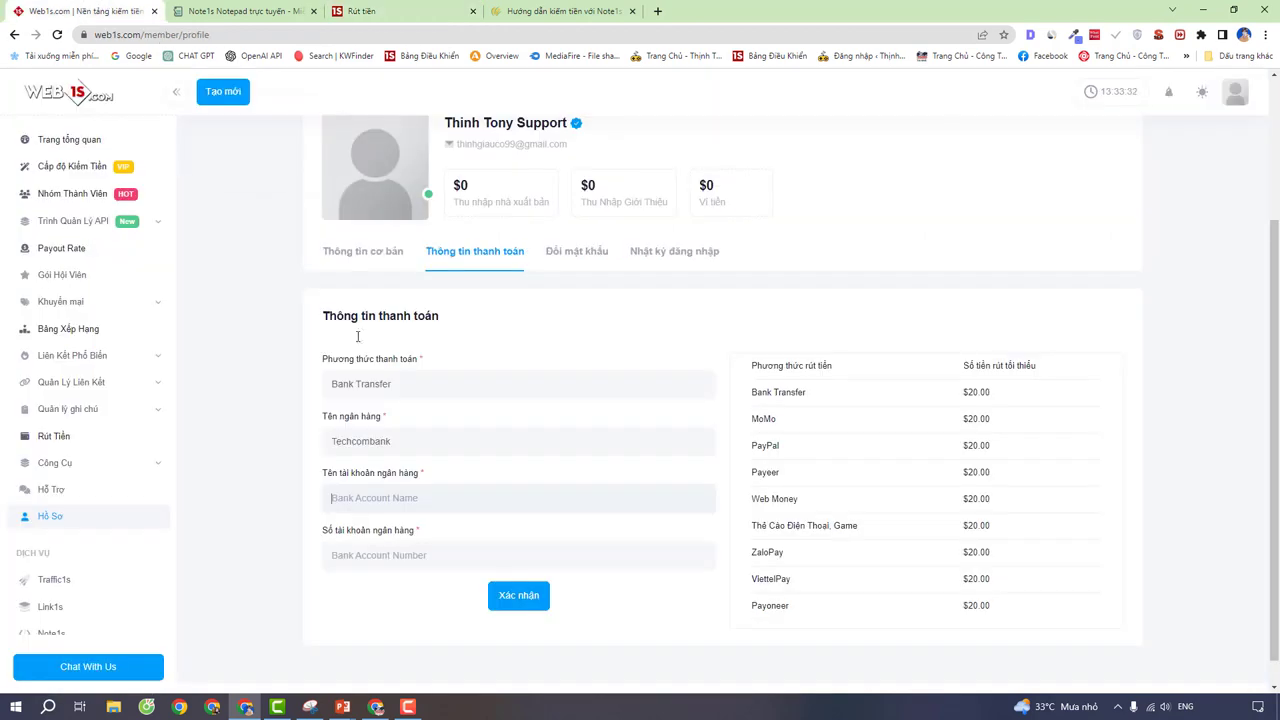
{"action": "right_click", "coordinate": [367, 498]}
{"action": "left_click", "coordinate": [405, 367]}
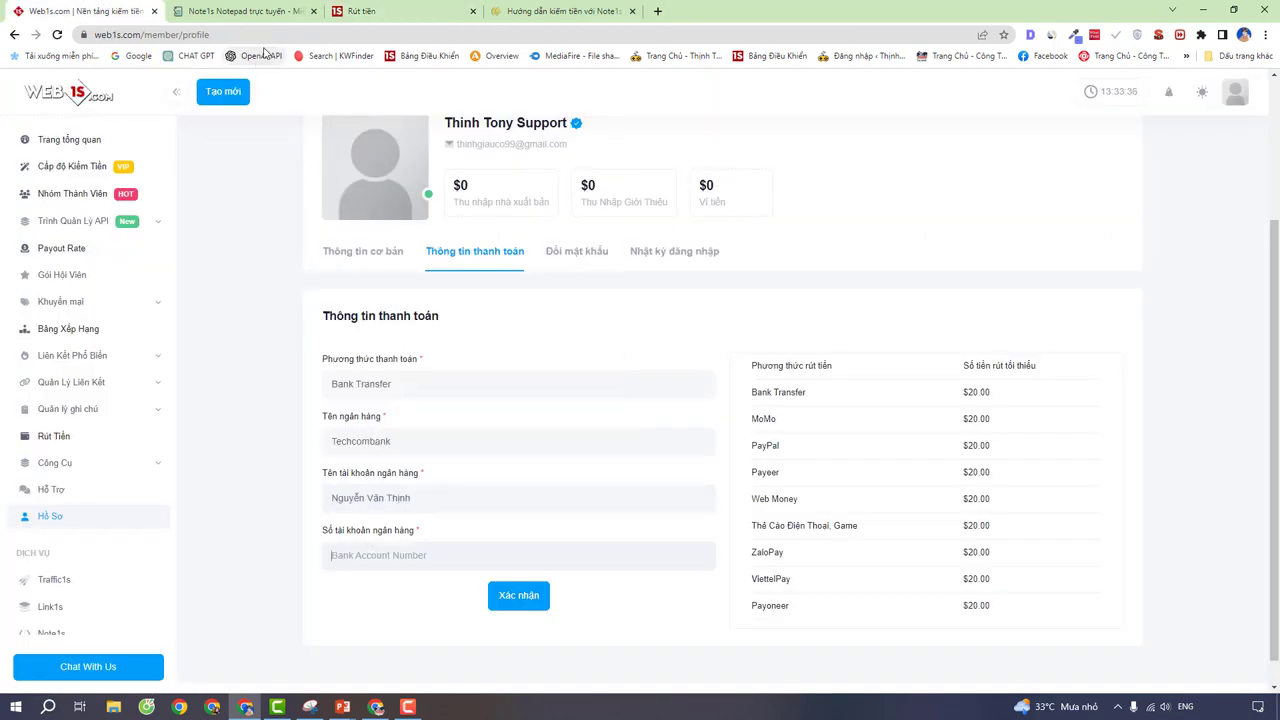
Step: Paste in the bank account number from the withdrawals page and save the bank transfer details
{"action": "left_click", "coordinate": [435, 11]}
{"action": "left_click", "coordinate": [1135, 322]}
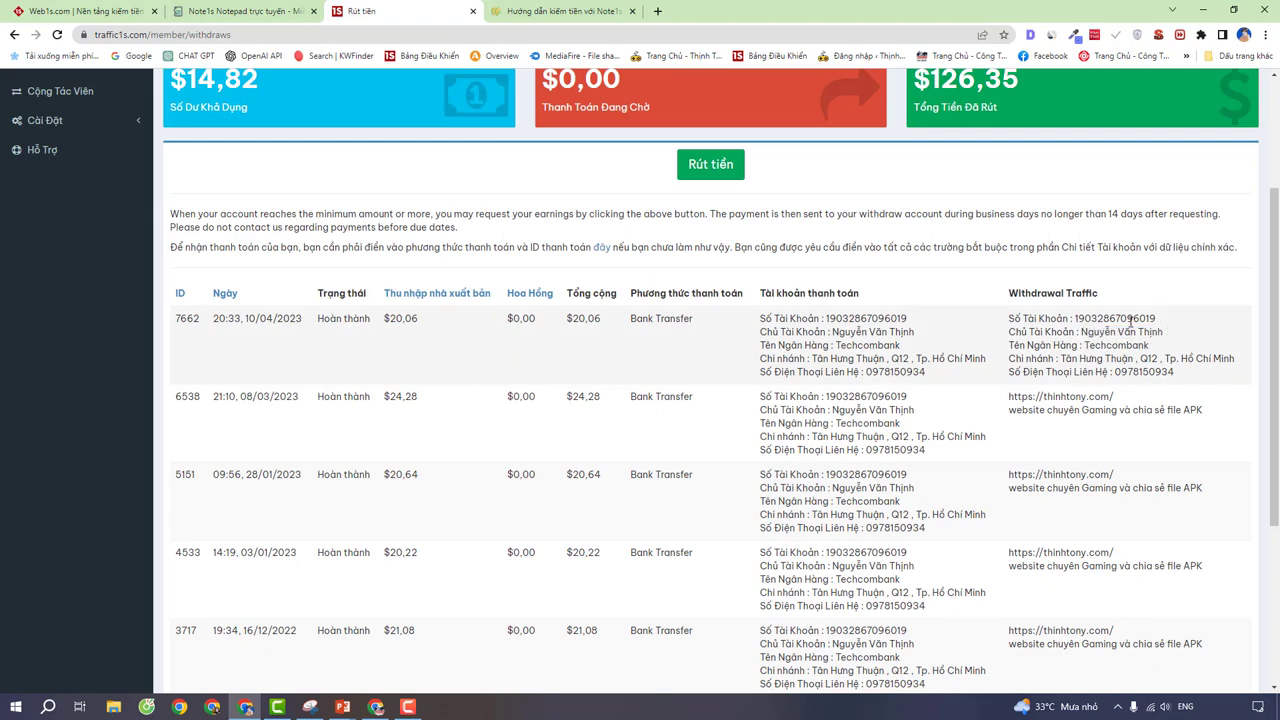
{"action": "left_click_drag", "start_coordinate": [1157, 319], "coordinate": [1077, 320]}
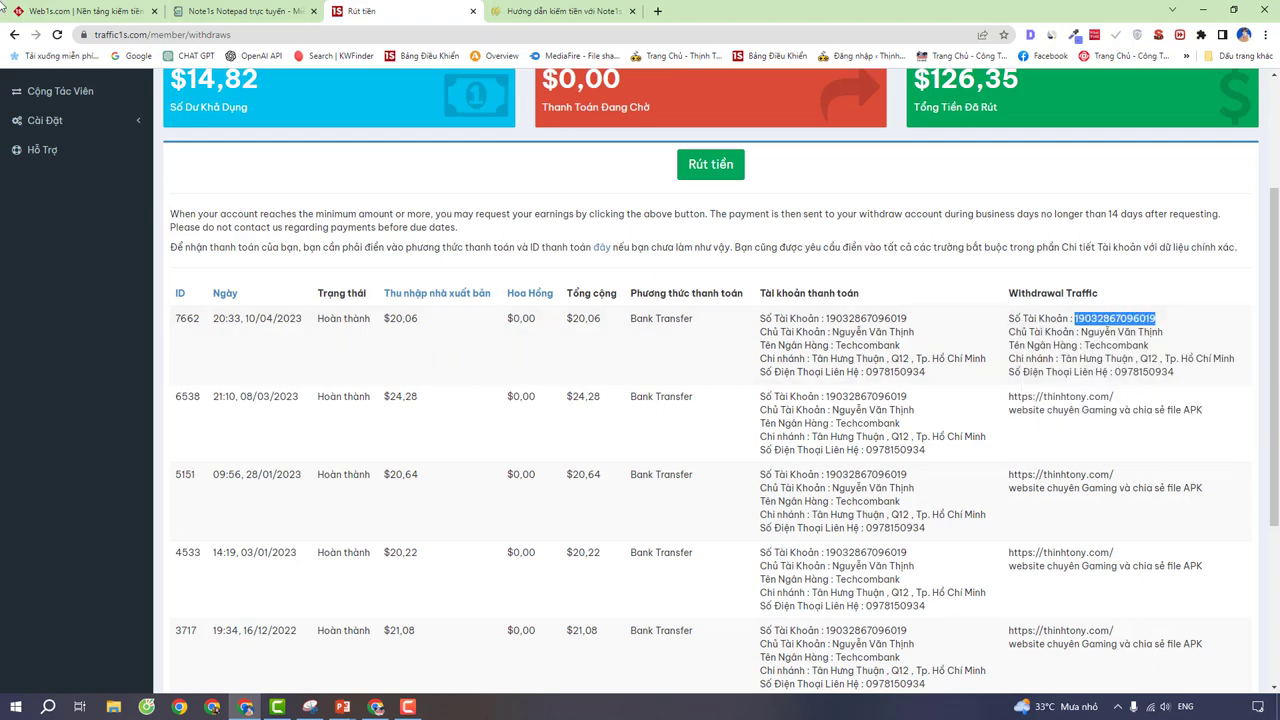
{"action": "left_click", "coordinate": [68, 10]}
{"action": "right_click", "coordinate": [373, 552]}
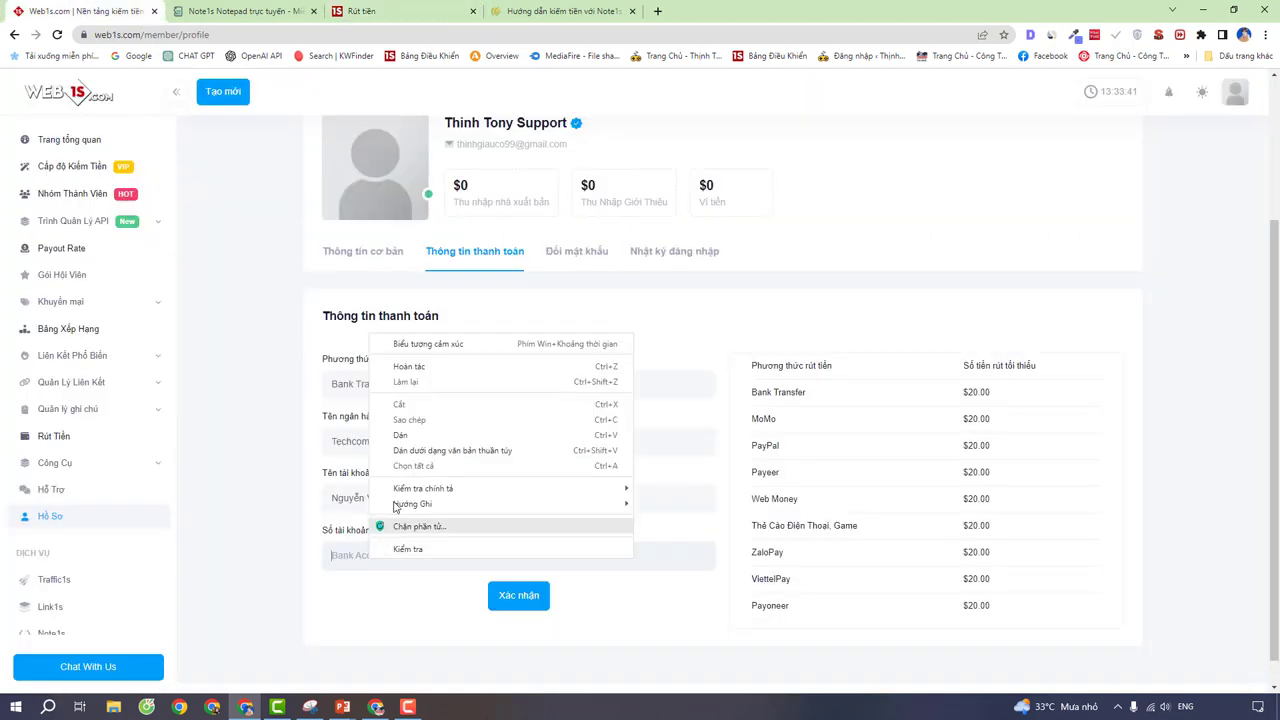
{"action": "left_click", "coordinate": [420, 437]}
{"action": "left_click", "coordinate": [516, 597]}
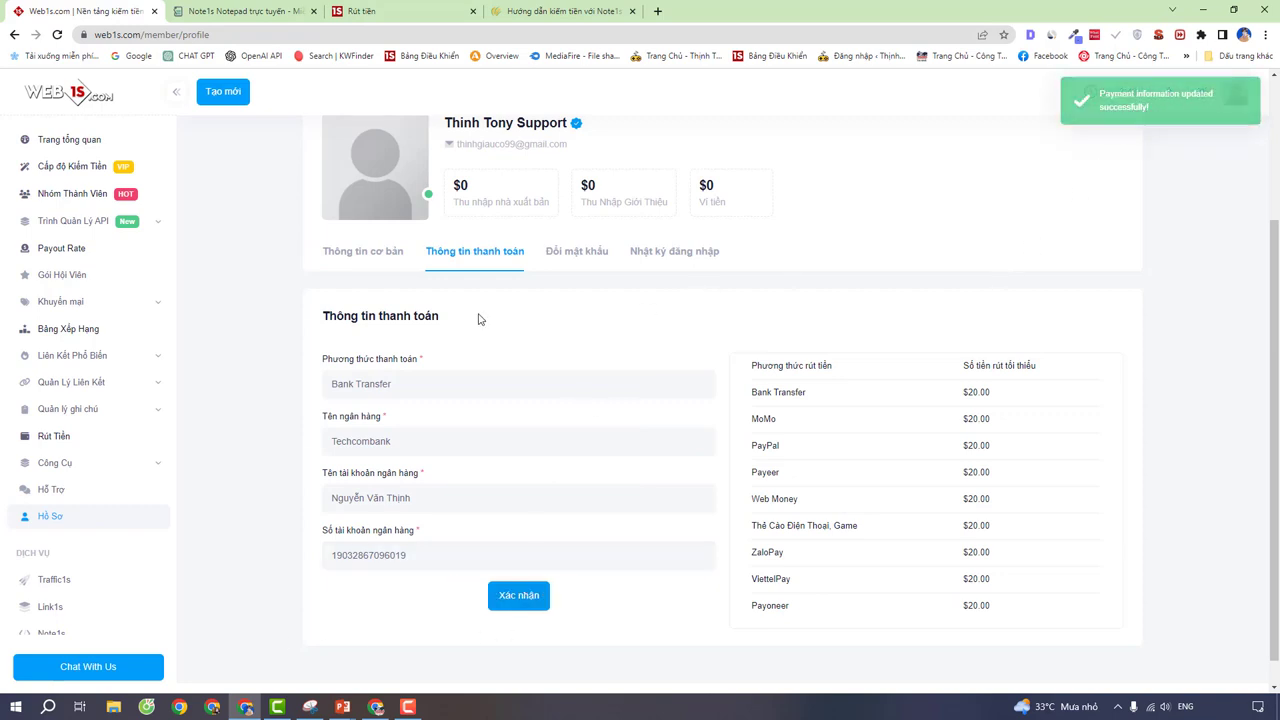
{"action": "key", "text": "ctrl+3"}
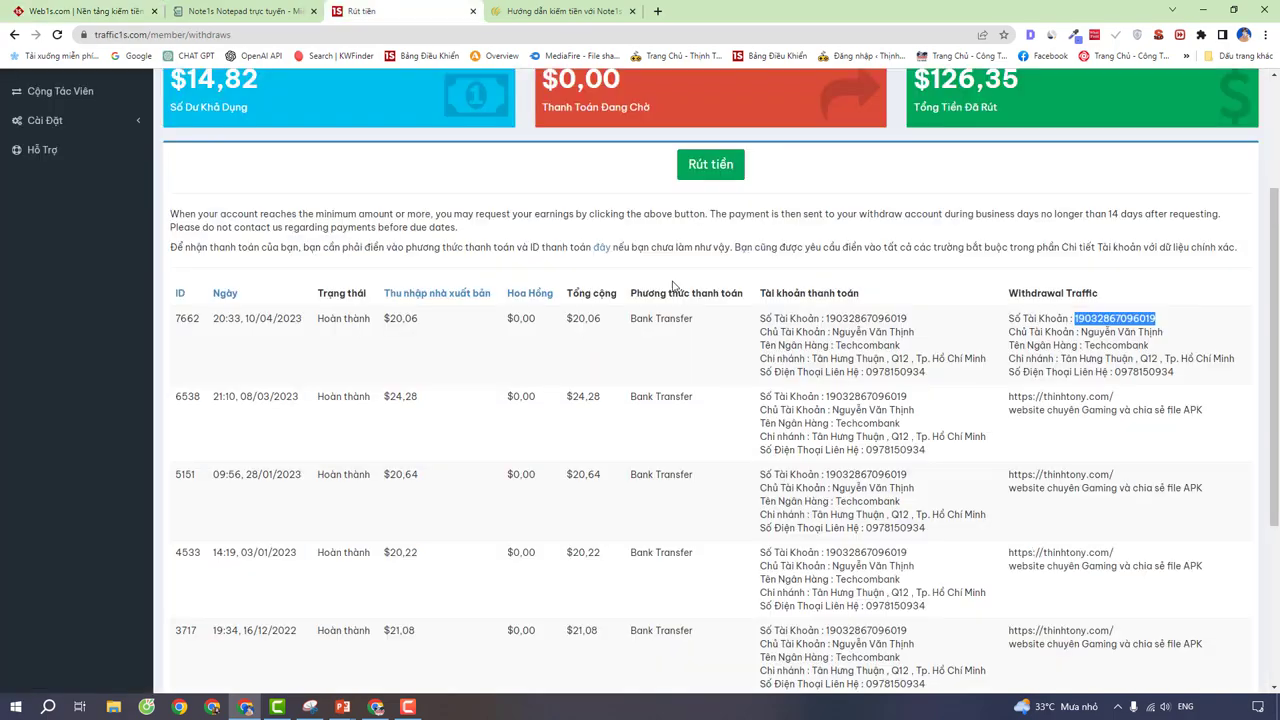
{"action": "scroll", "coordinate": [672, 283], "scroll_direction": "up", "scroll_amount": 2}
{"action": "scroll", "coordinate": [672, 283], "scroll_direction": "down", "scroll_amount": 2}
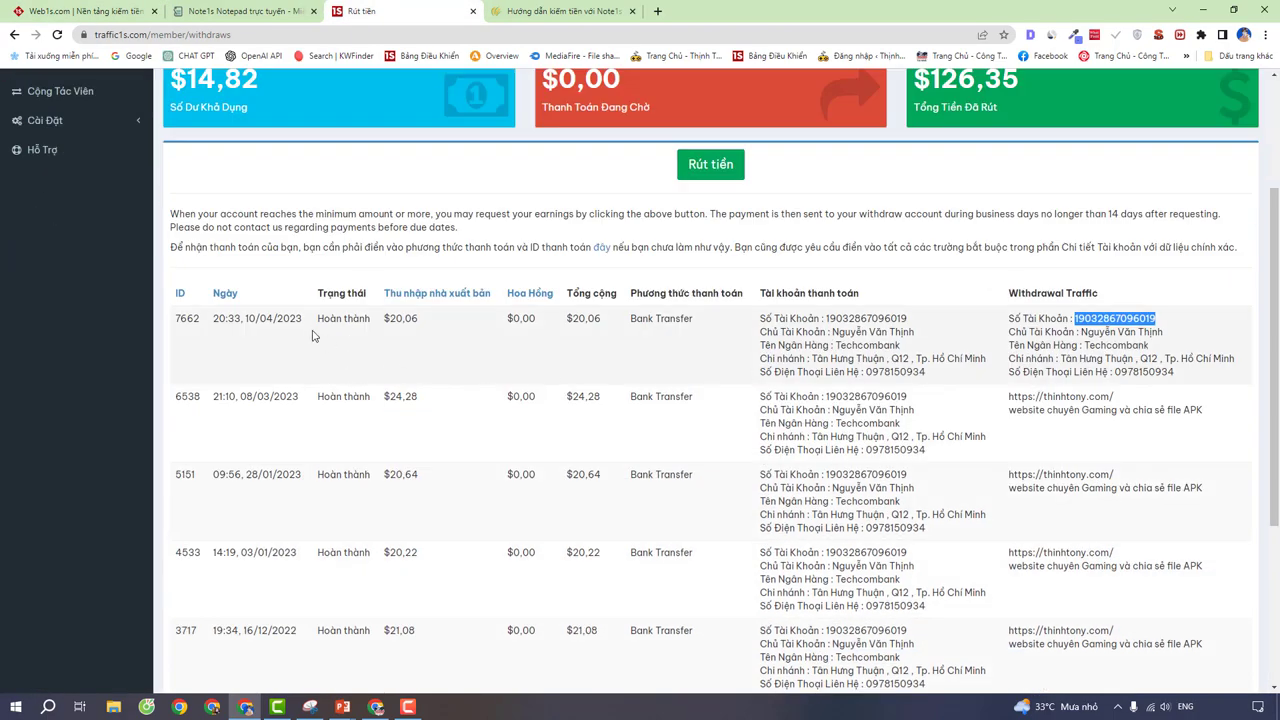